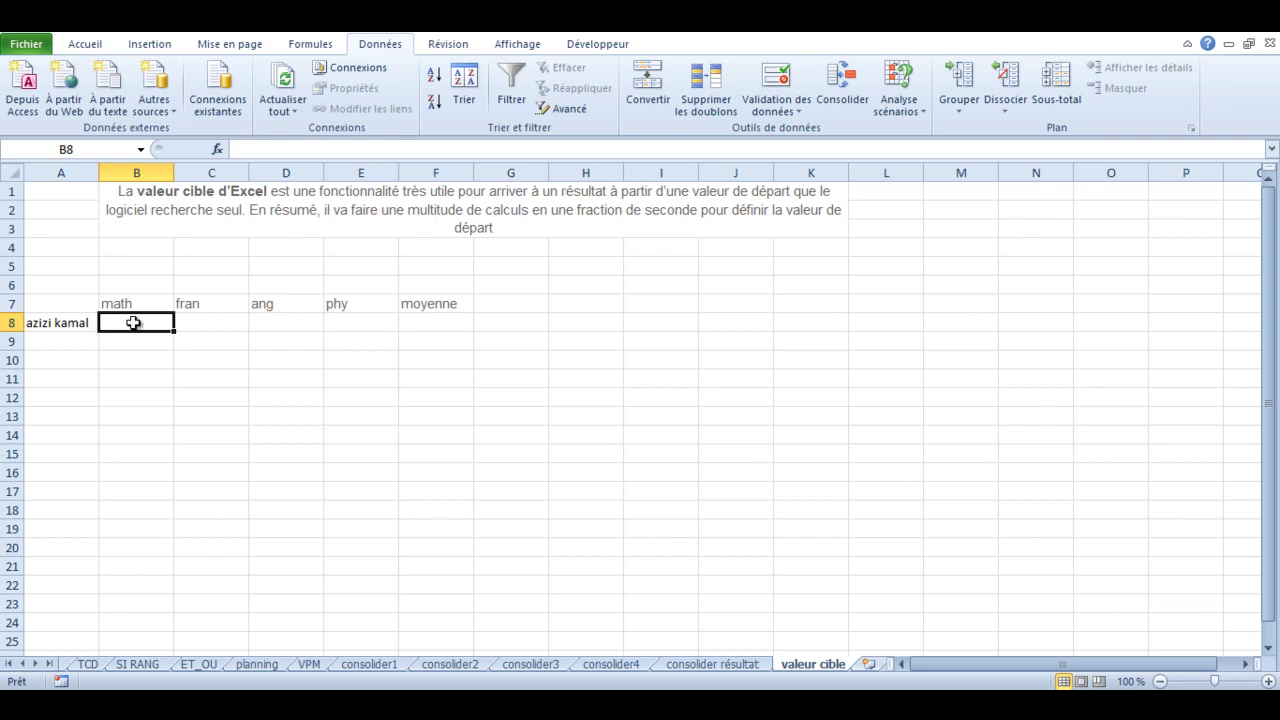
Step: Enter the grades 12 for math, 13,5 for fran and 8 for ang in cells B8 to D8
type("12")
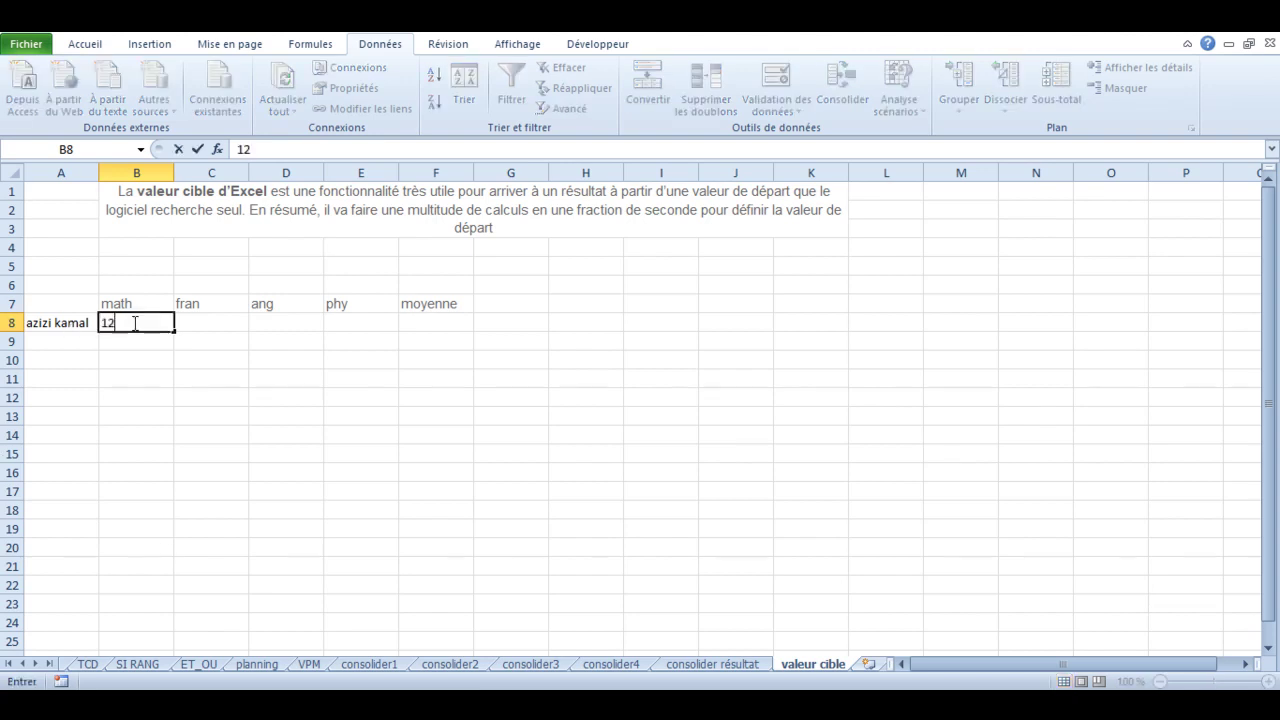
key("Tab")
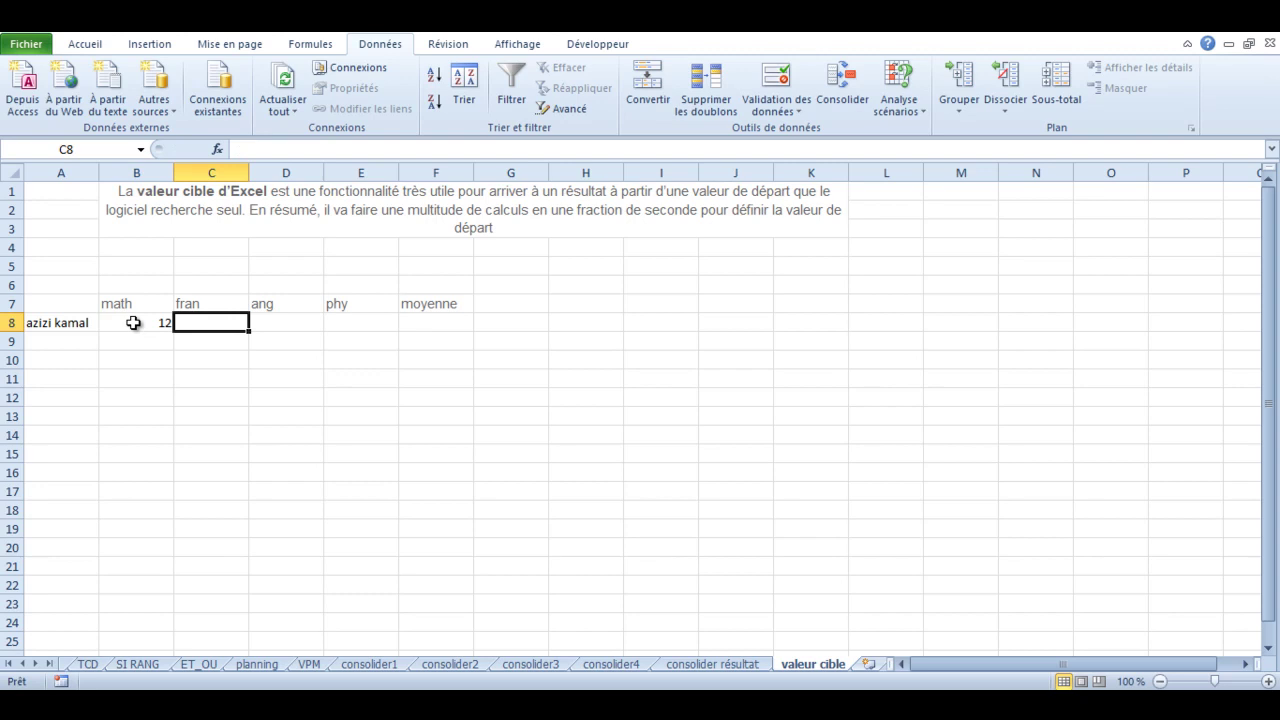
type("13,5")
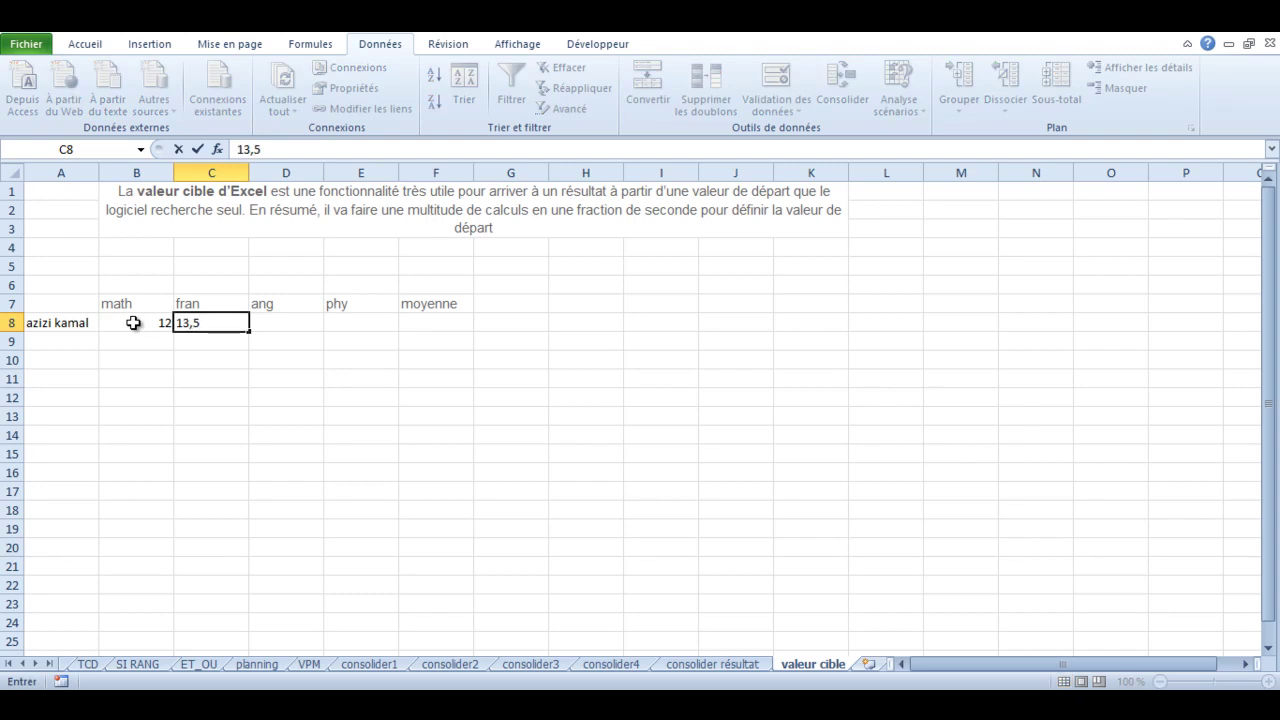
key("Tab")
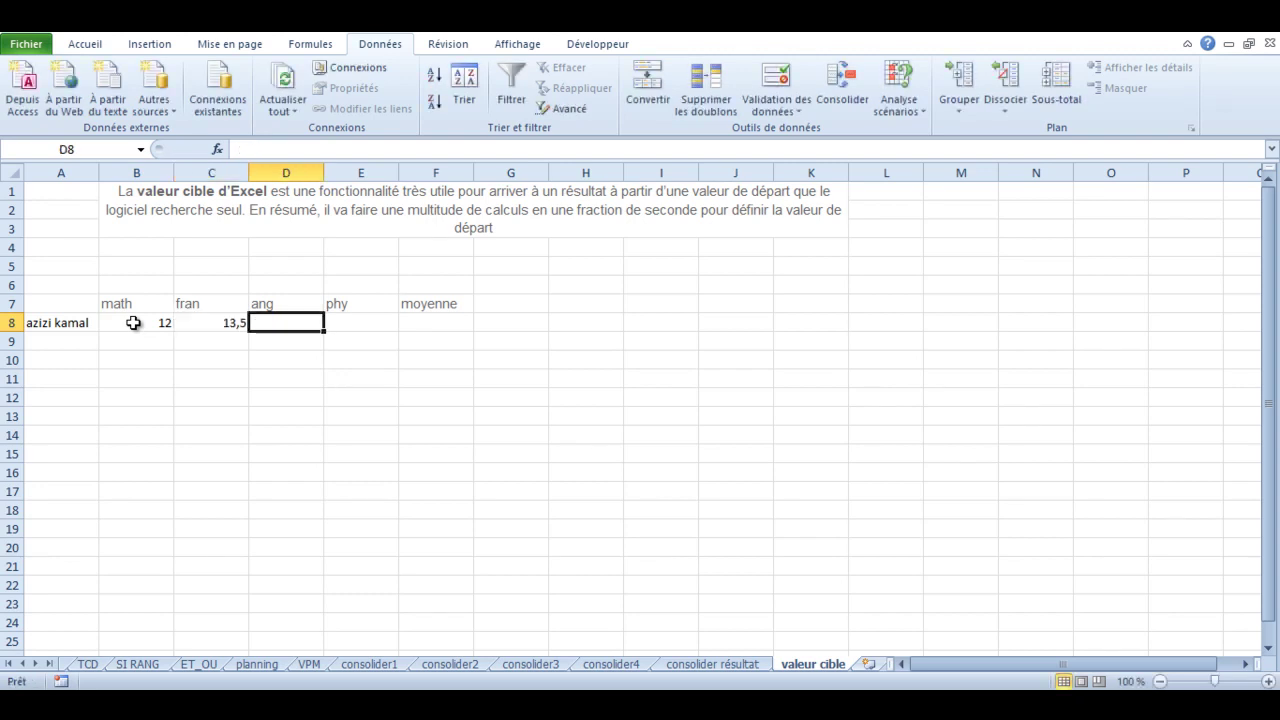
type("8")
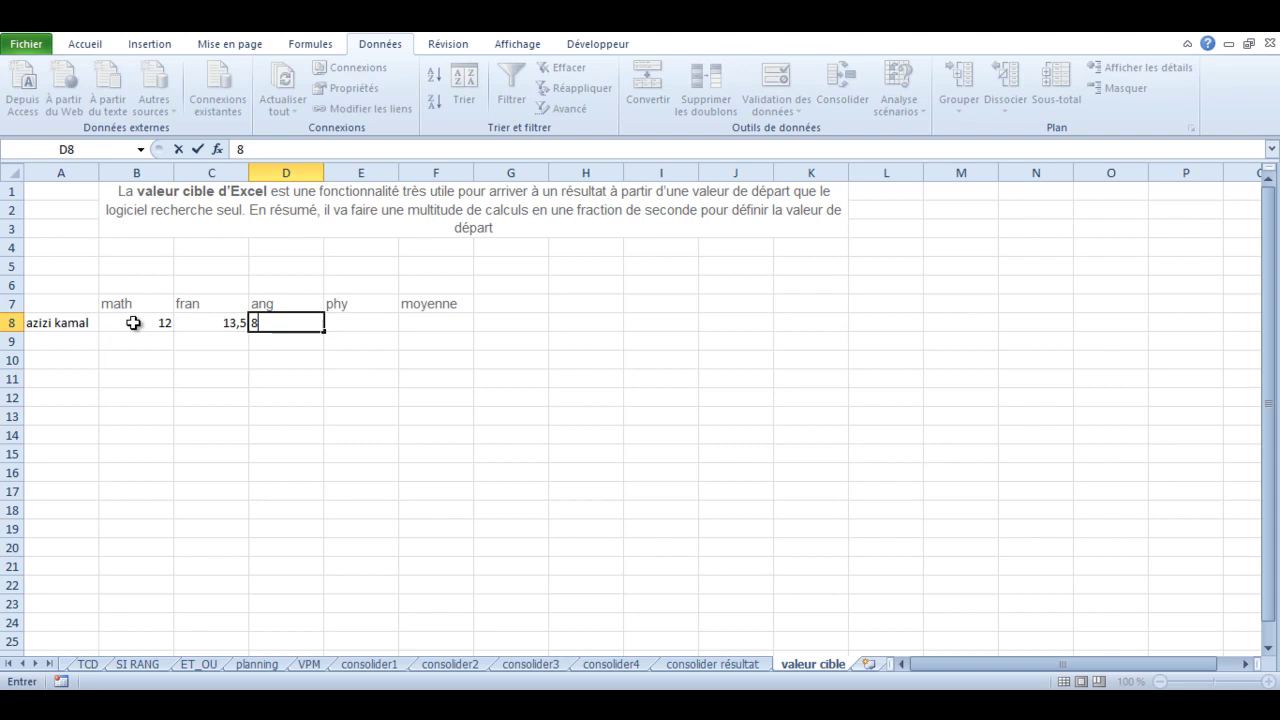
left_click(446, 318)
Step: Calculate the student's average in F8 with the formula =MOYENNE(B8:E8)
left_click_drag(123, 326, 387, 333)
left_click(412, 327)
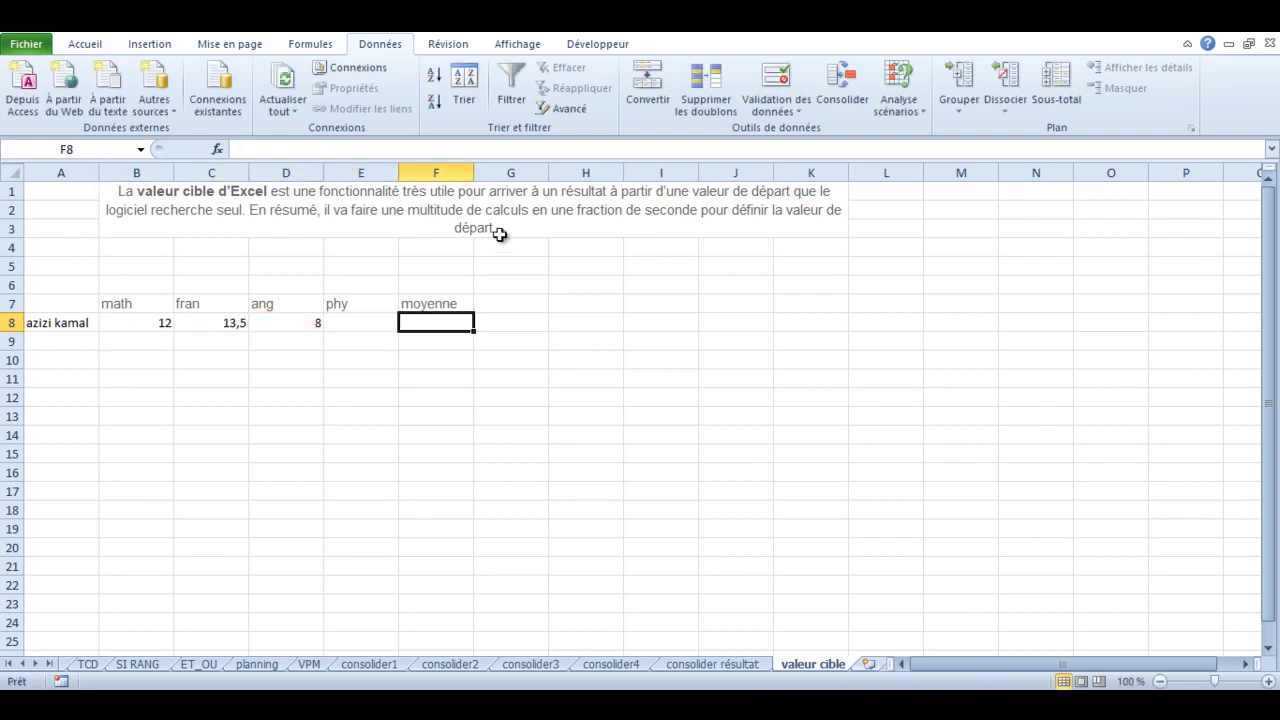
left_click(88, 44)
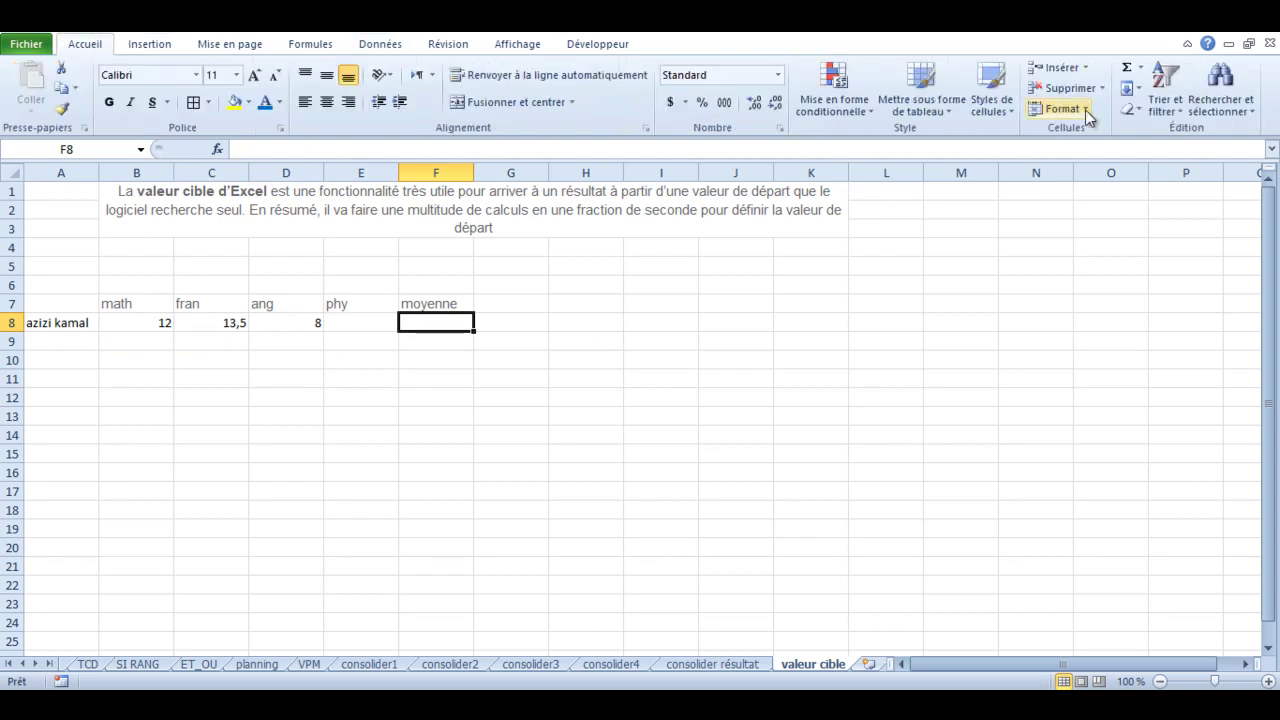
left_click(1138, 70)
left_click(1146, 107)
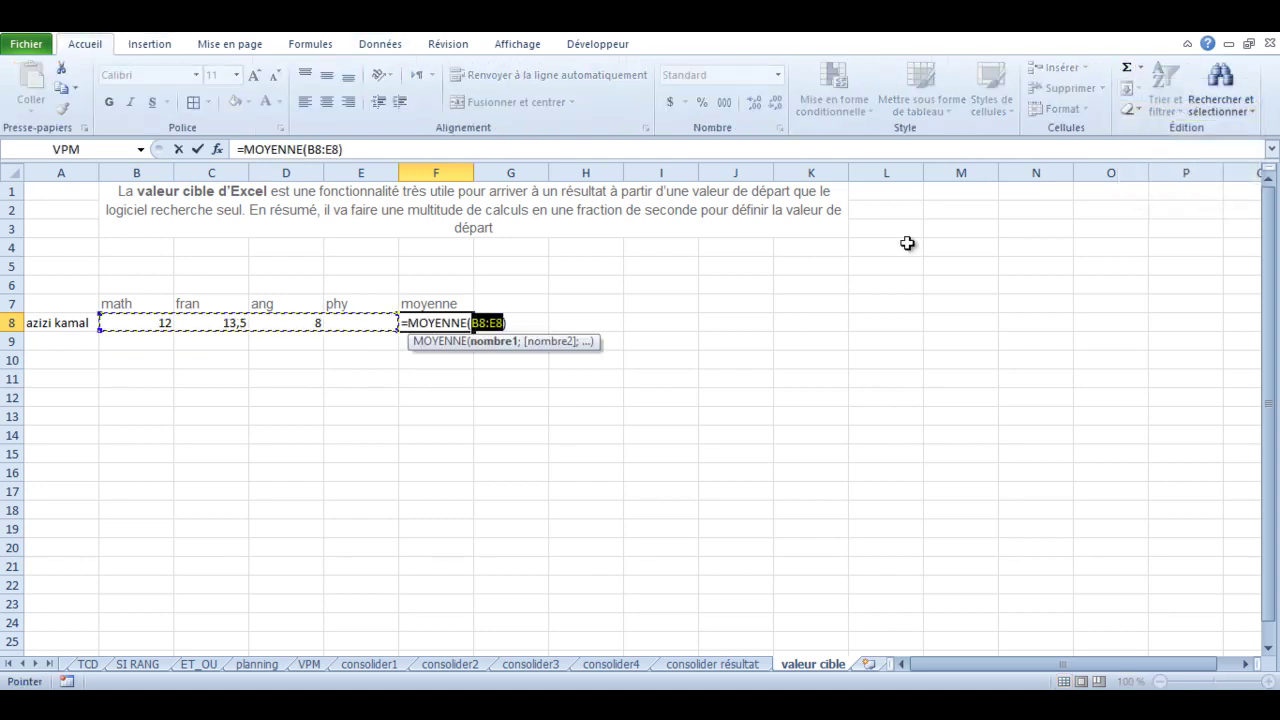
key("Return")
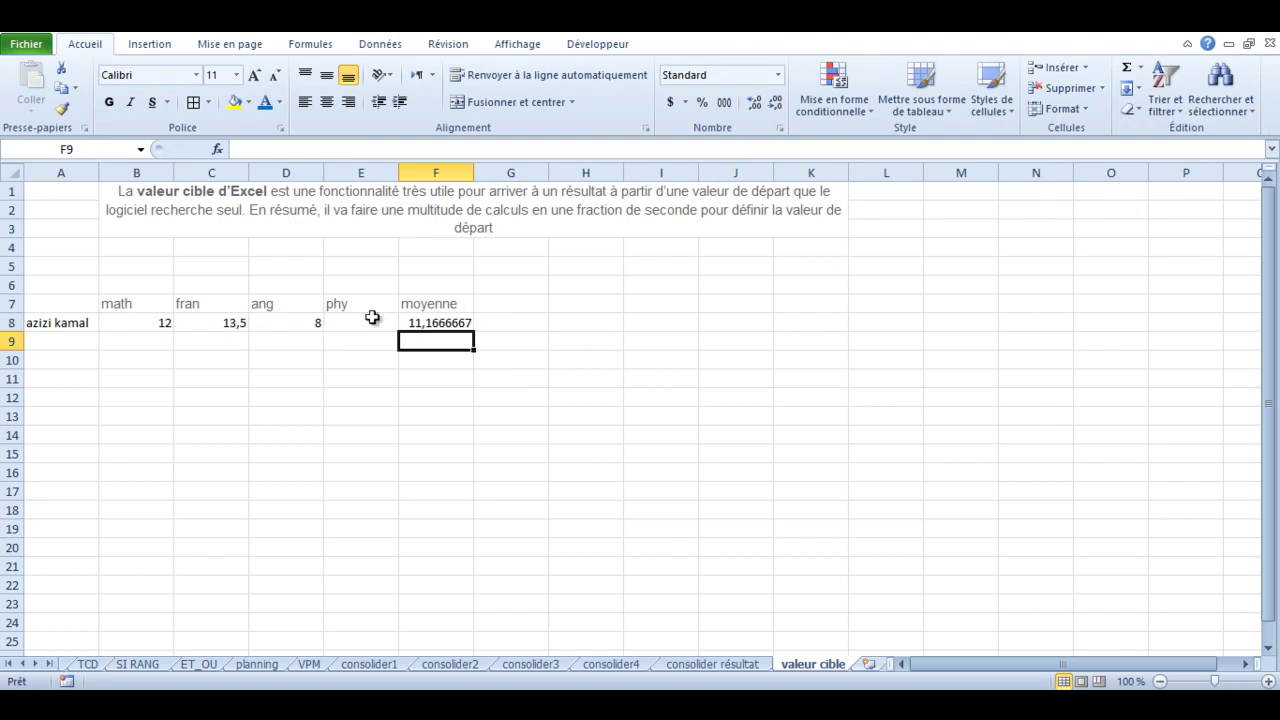
Step: Format the average in F8 to show two decimal places
left_click(452, 320)
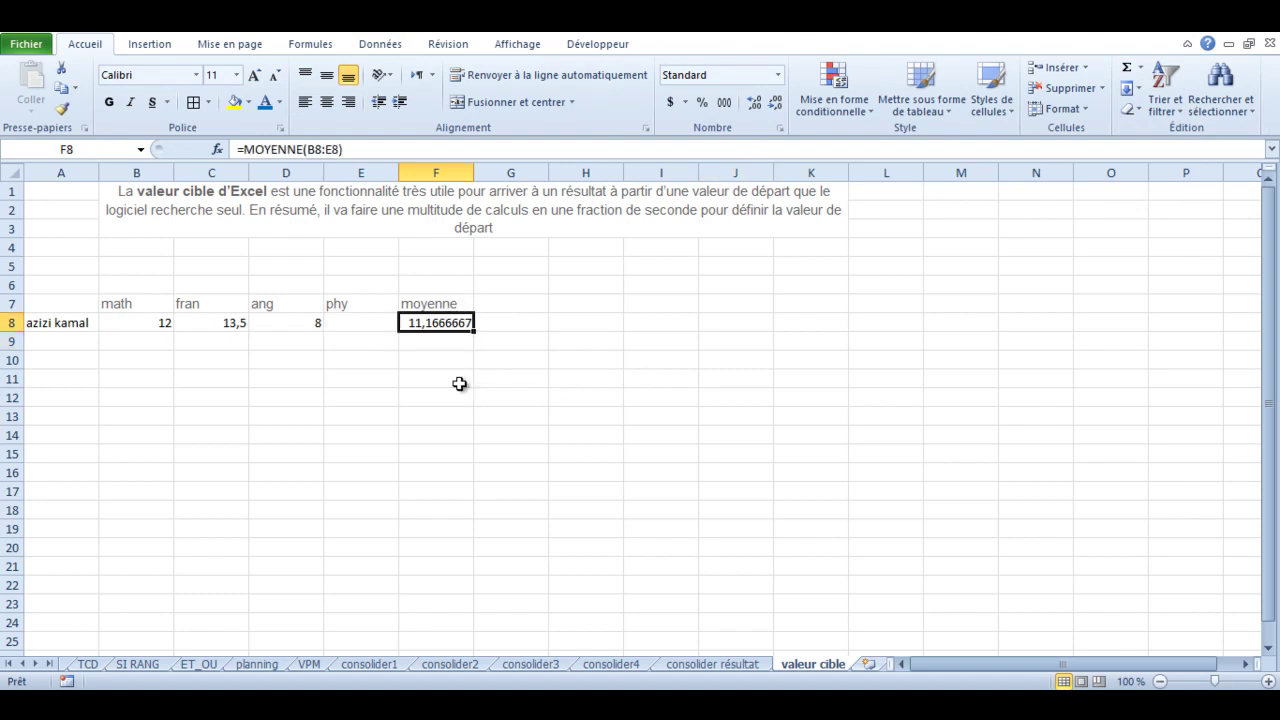
left_click(345, 325)
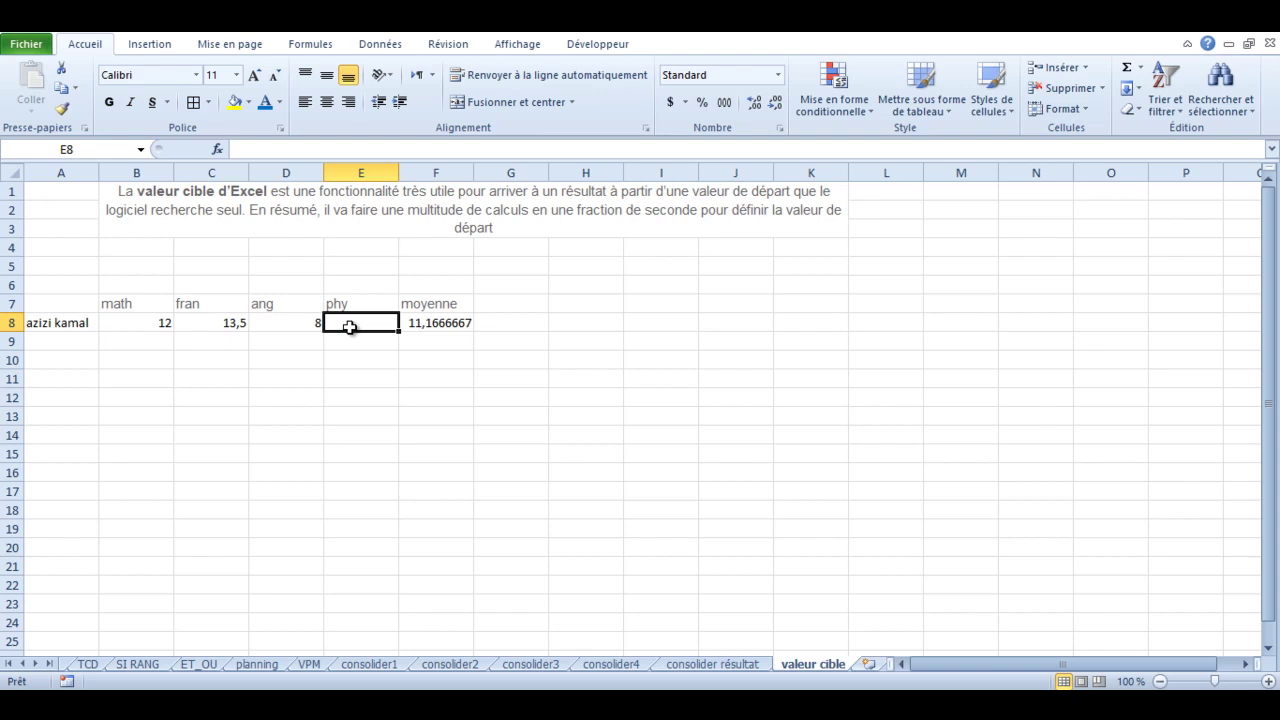
left_click(443, 324)
left_click(754, 103)
left_click(776, 104)
left_click(776, 104)
left_click(776, 104)
left_click(776, 104)
left_click(776, 104)
left_click(776, 104)
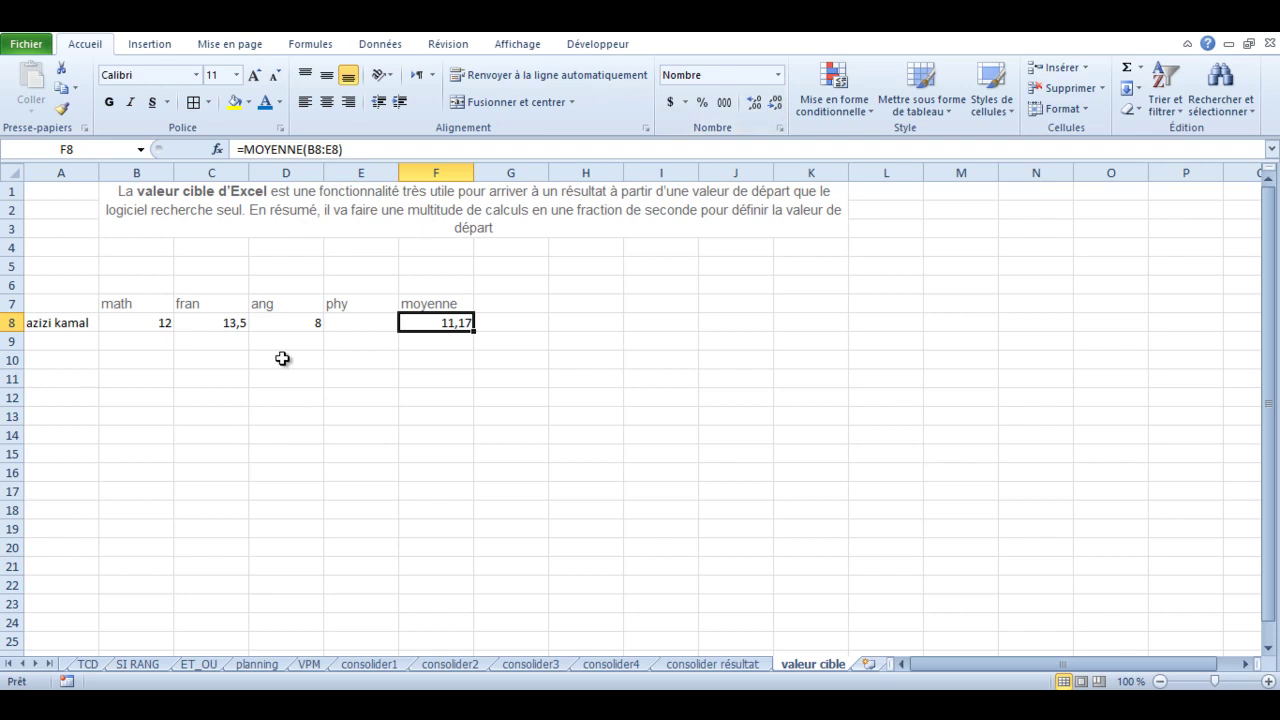
Step: Enter 0 as the phy grade in E8
left_click(372, 323)
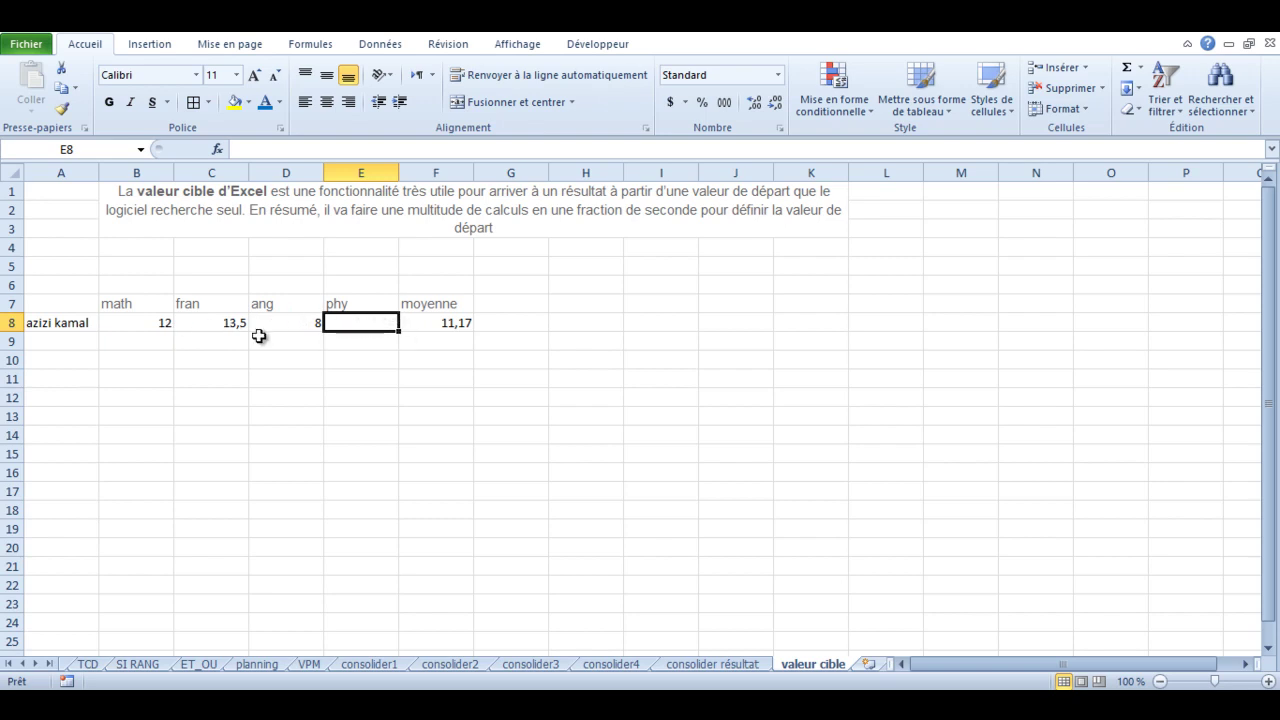
type("0")
left_click(420, 414)
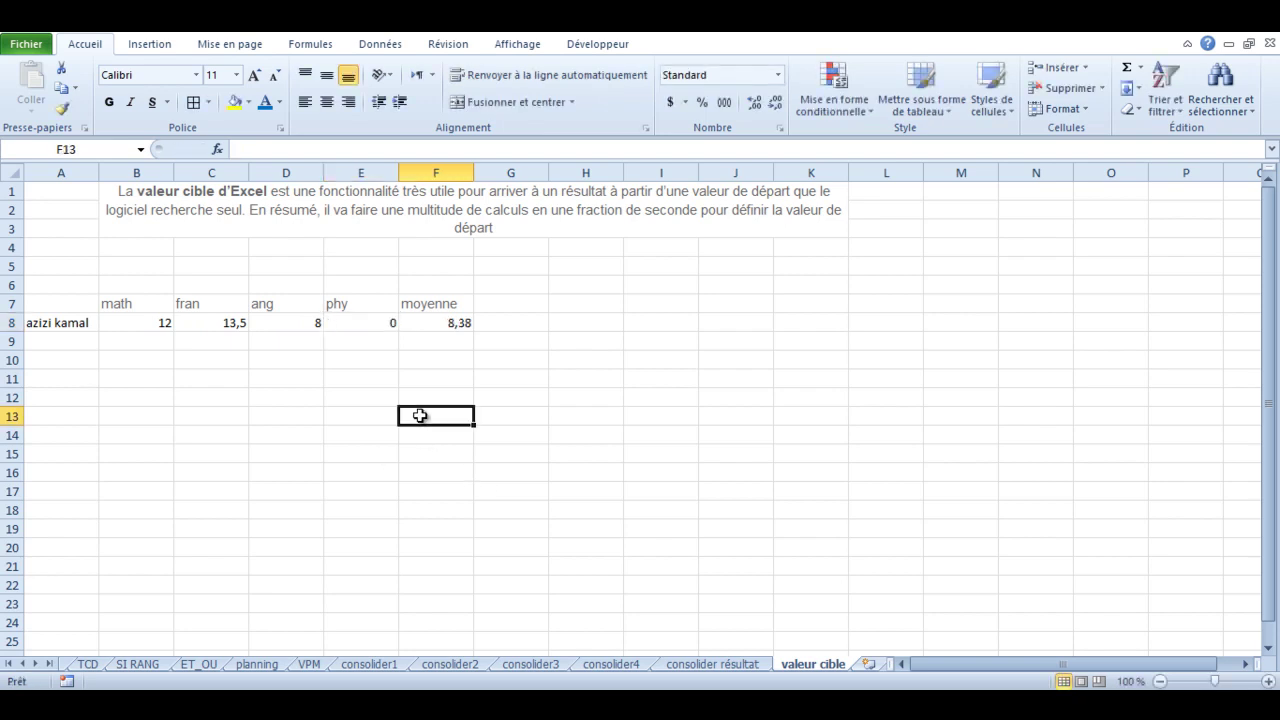
left_click(425, 325)
left_click(372, 323)
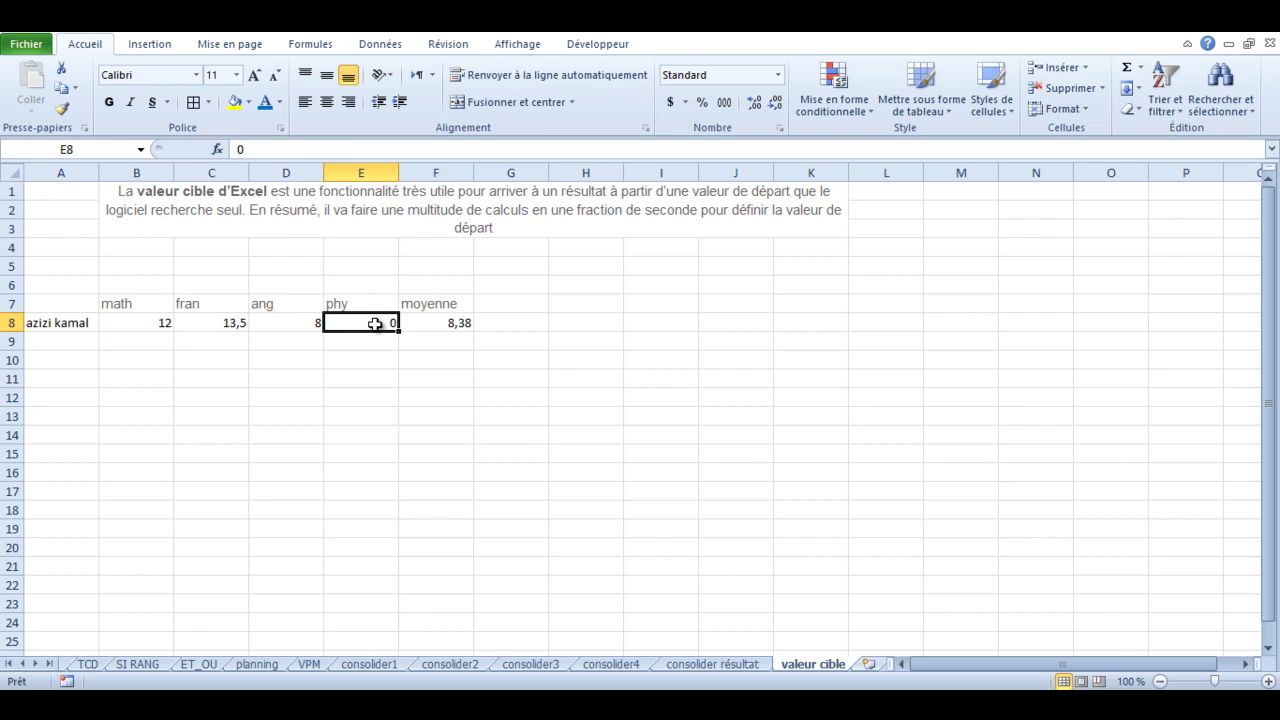
left_click(447, 323)
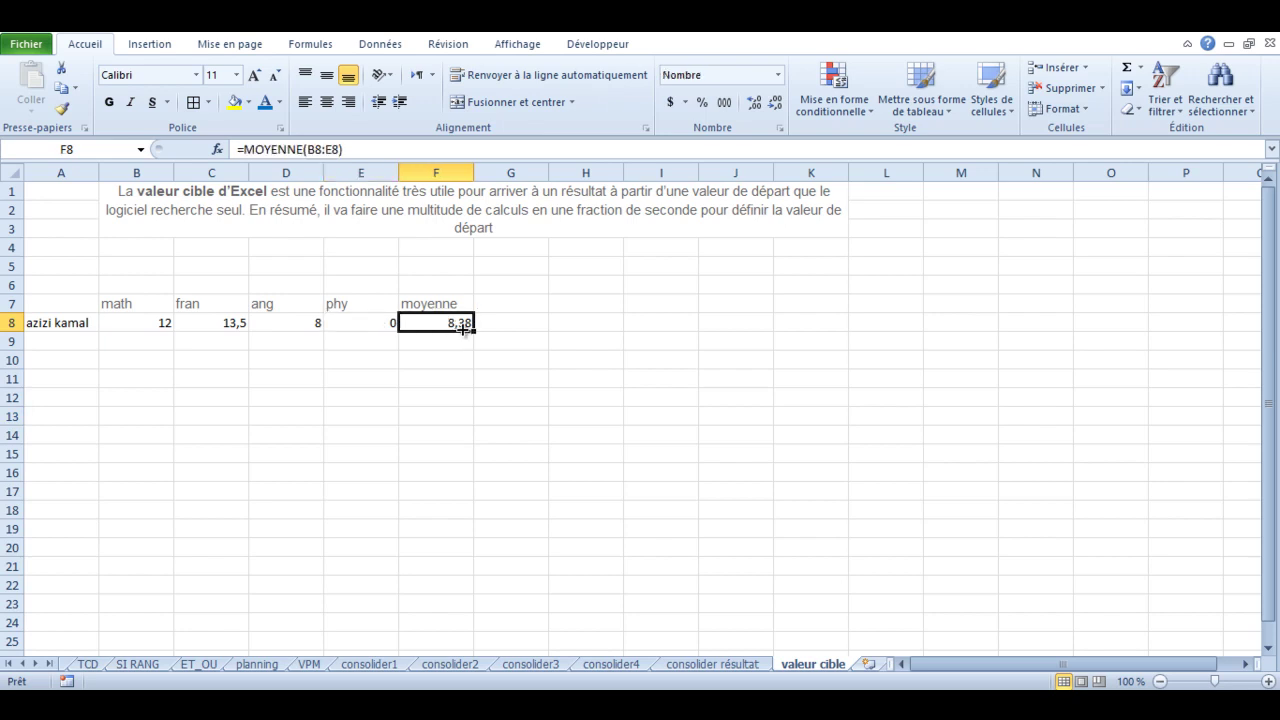
left_click(350, 311)
left_click(363, 325)
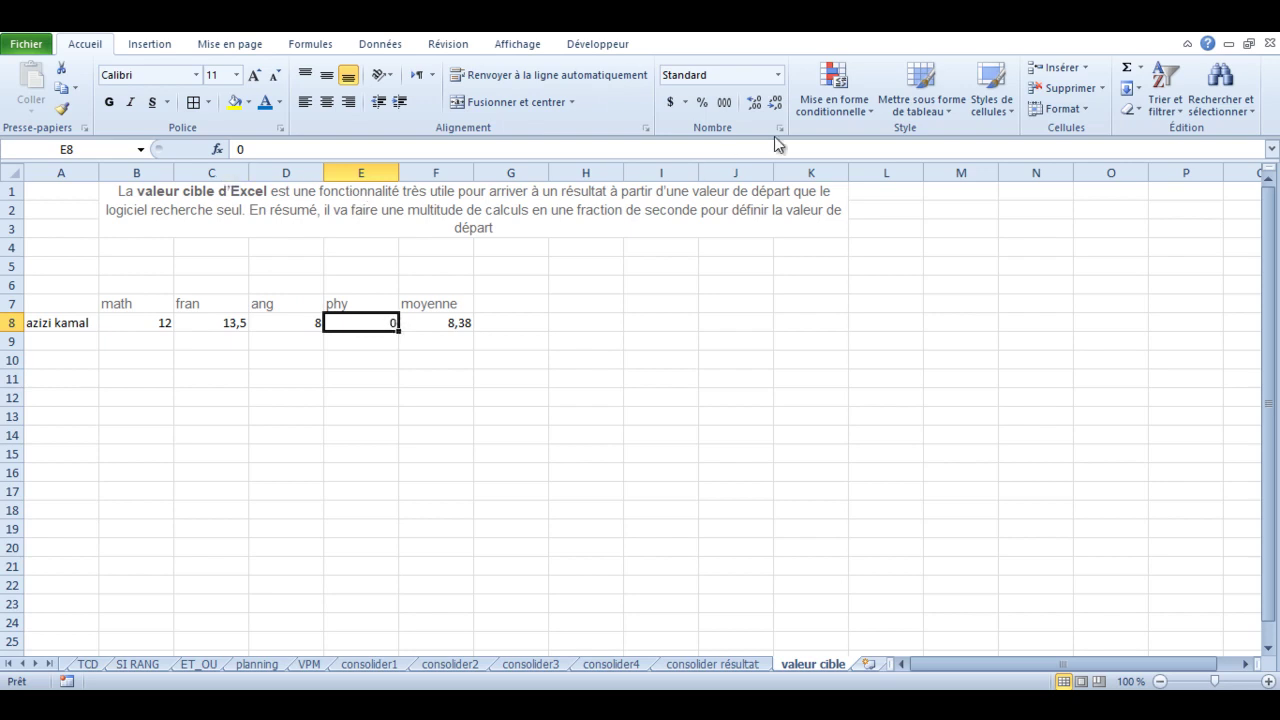
Step: Run Goal Seek (Valeur cible) to bring the average in F8 to 12 by changing the phy grade in E8, and keep the solution
left_click(380, 44)
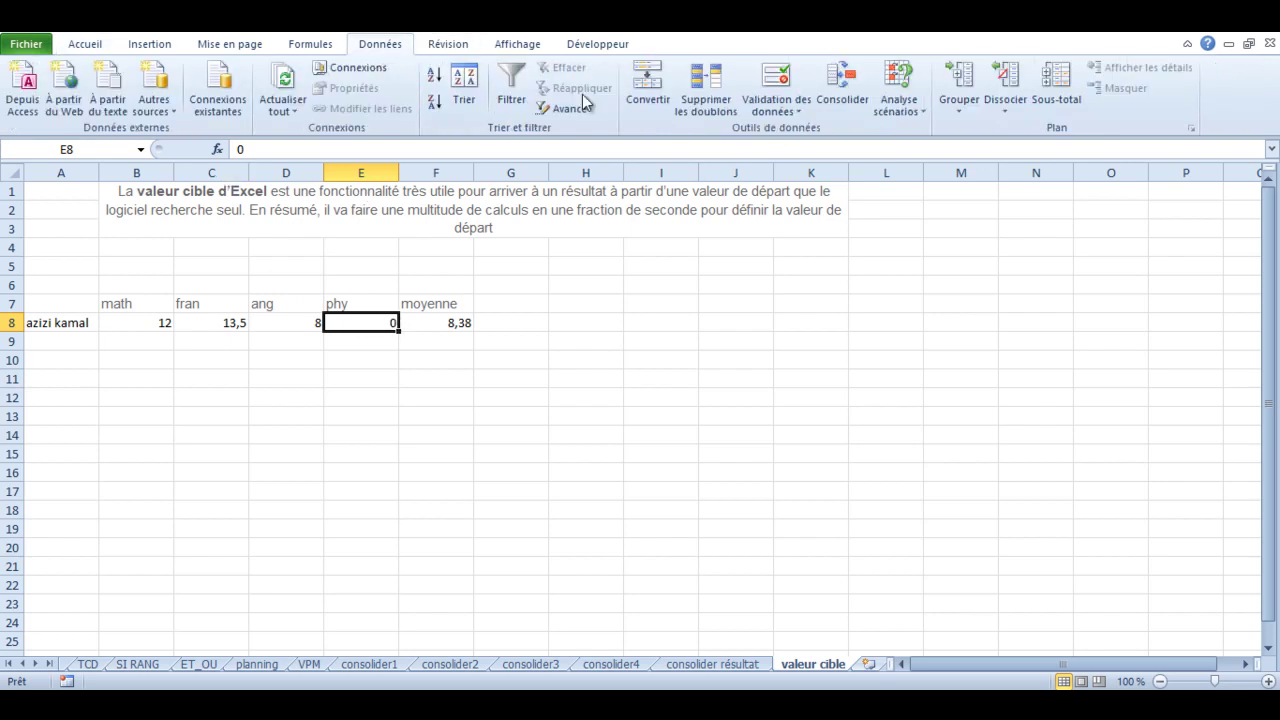
left_click(920, 116)
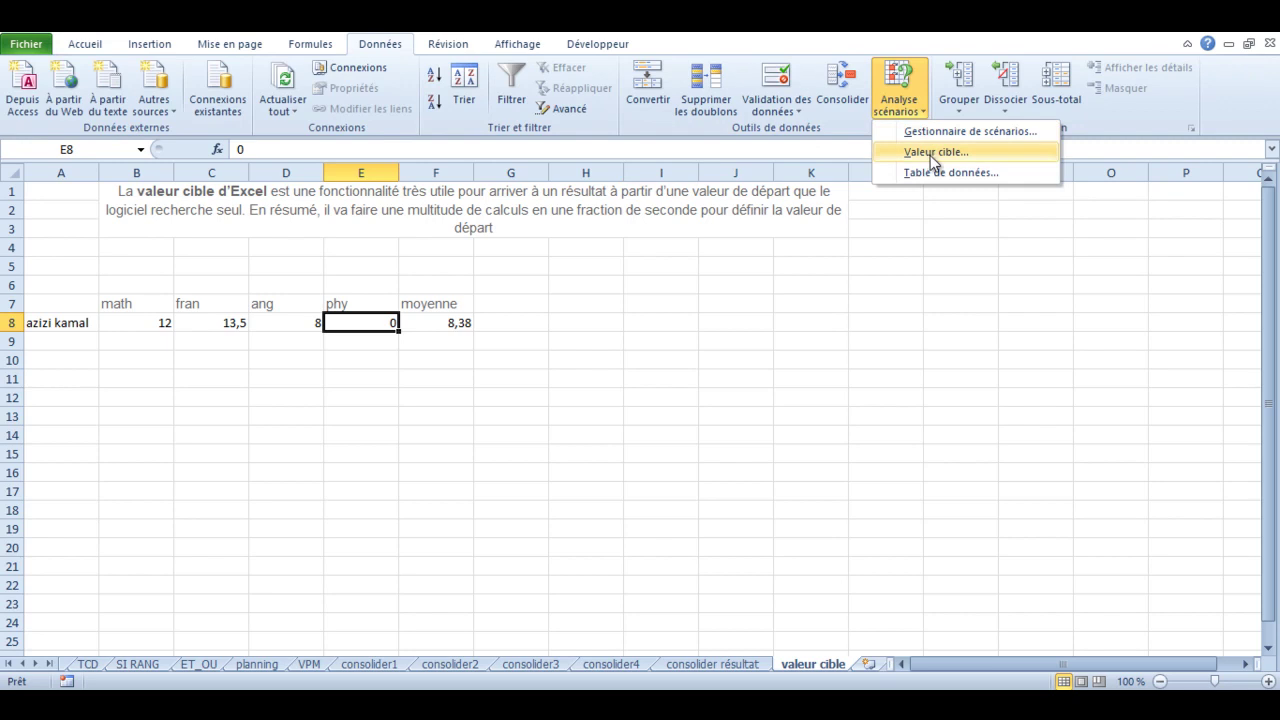
left_click(936, 152)
left_click_drag(909, 292, 430, 376)
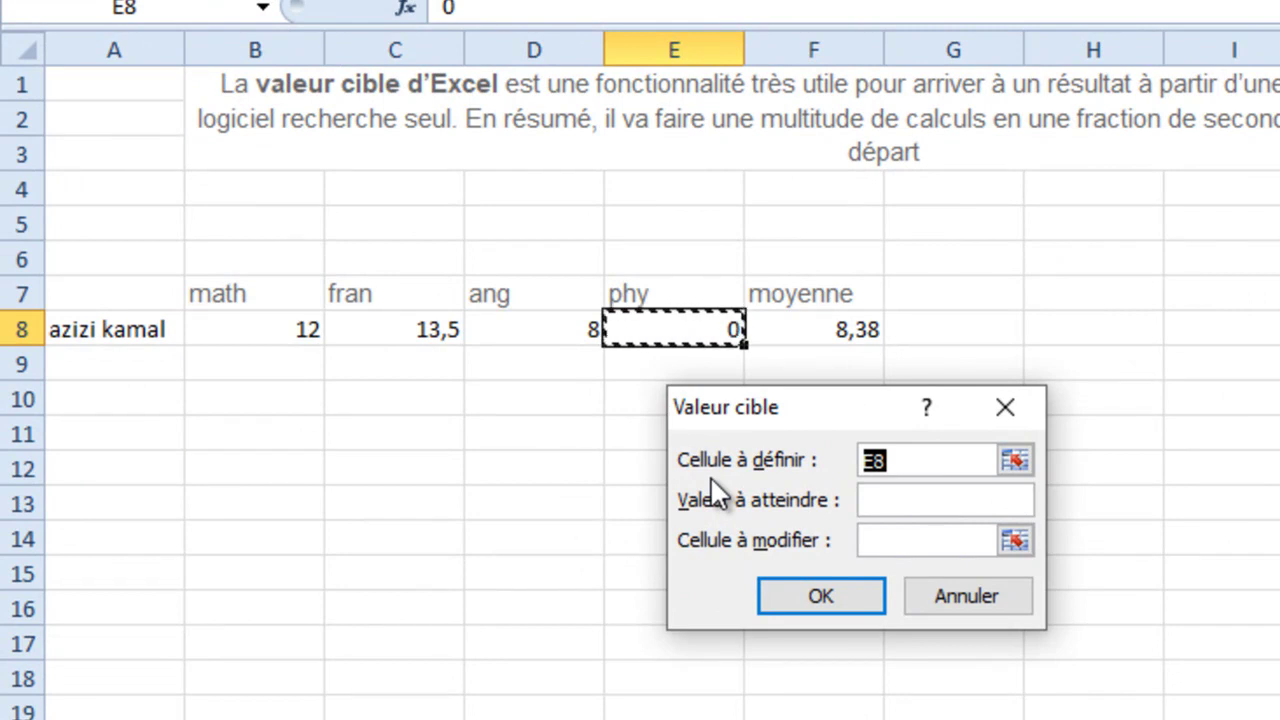
left_click(806, 331)
left_click(871, 498)
type("12")
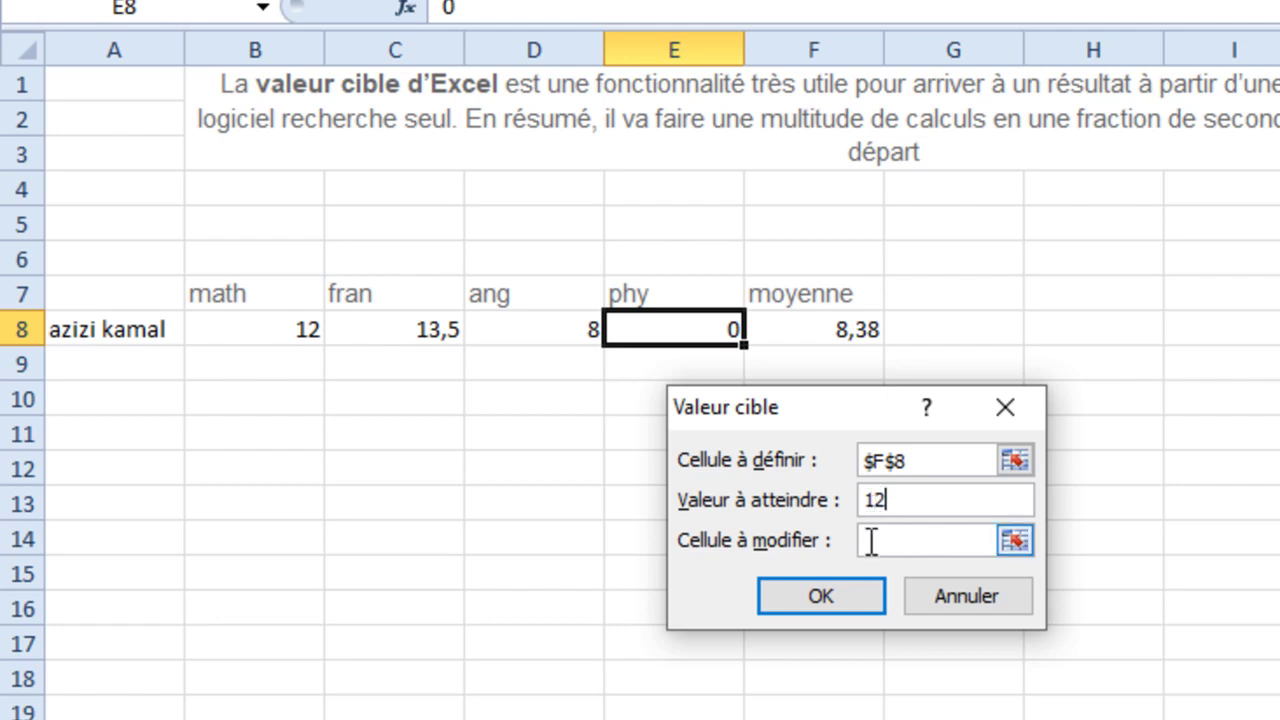
left_click(871, 538)
left_click(697, 330)
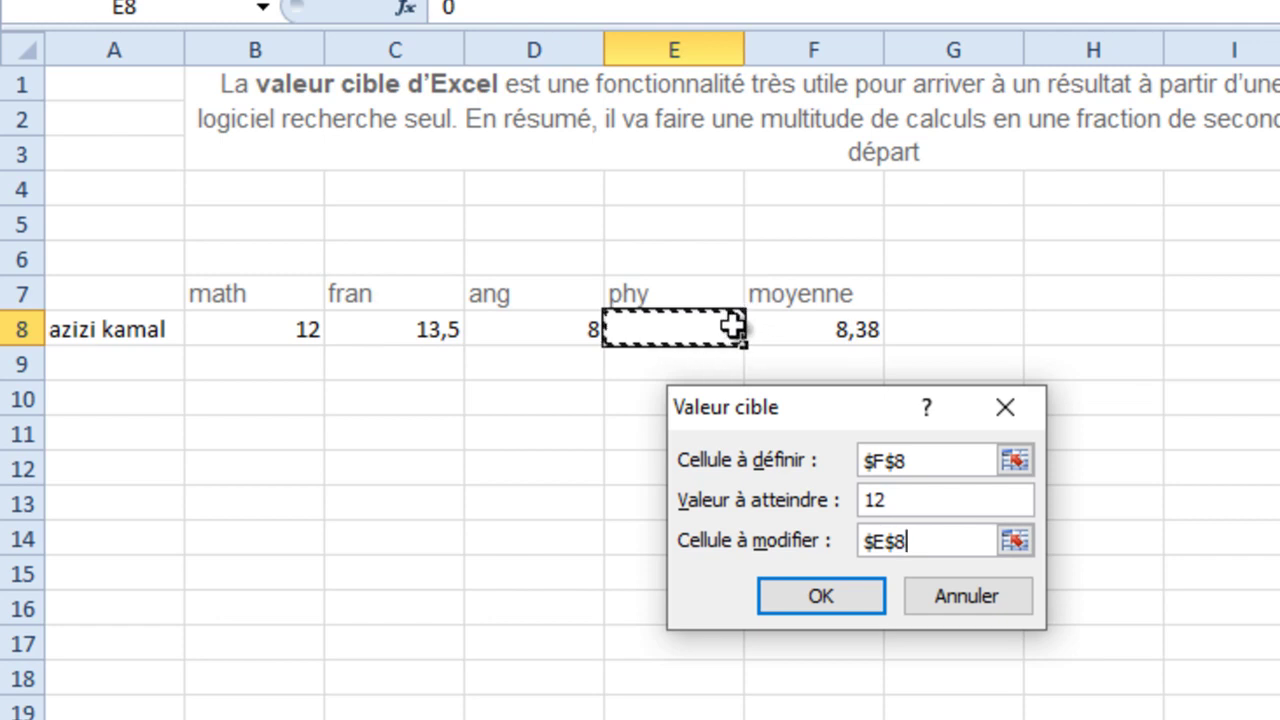
left_click(797, 593)
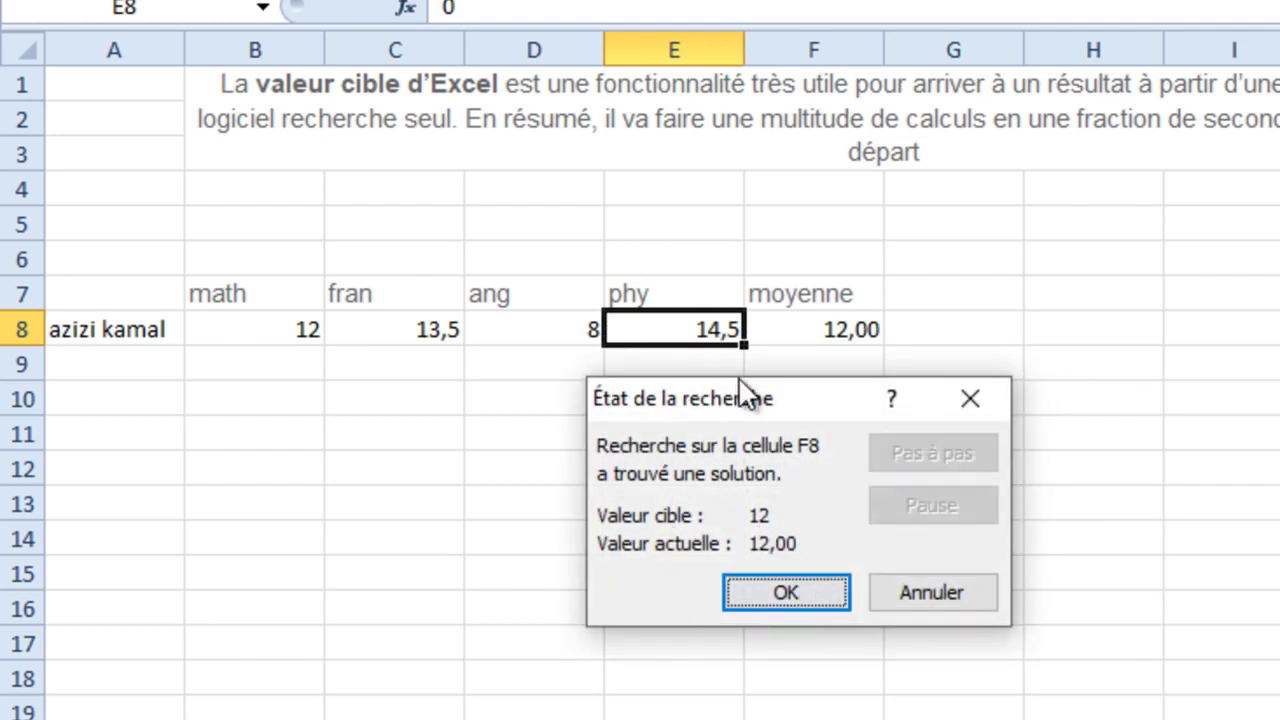
left_click_drag(761, 397, 1037, 399)
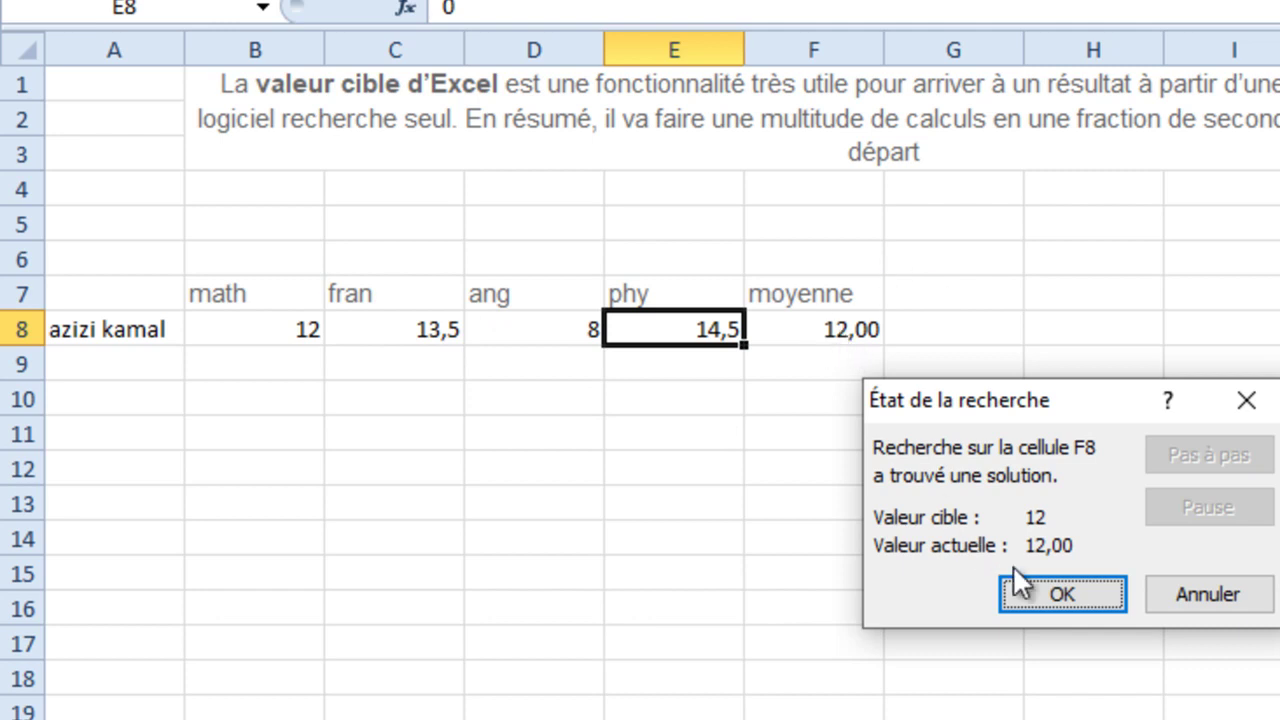
left_click(1037, 594)
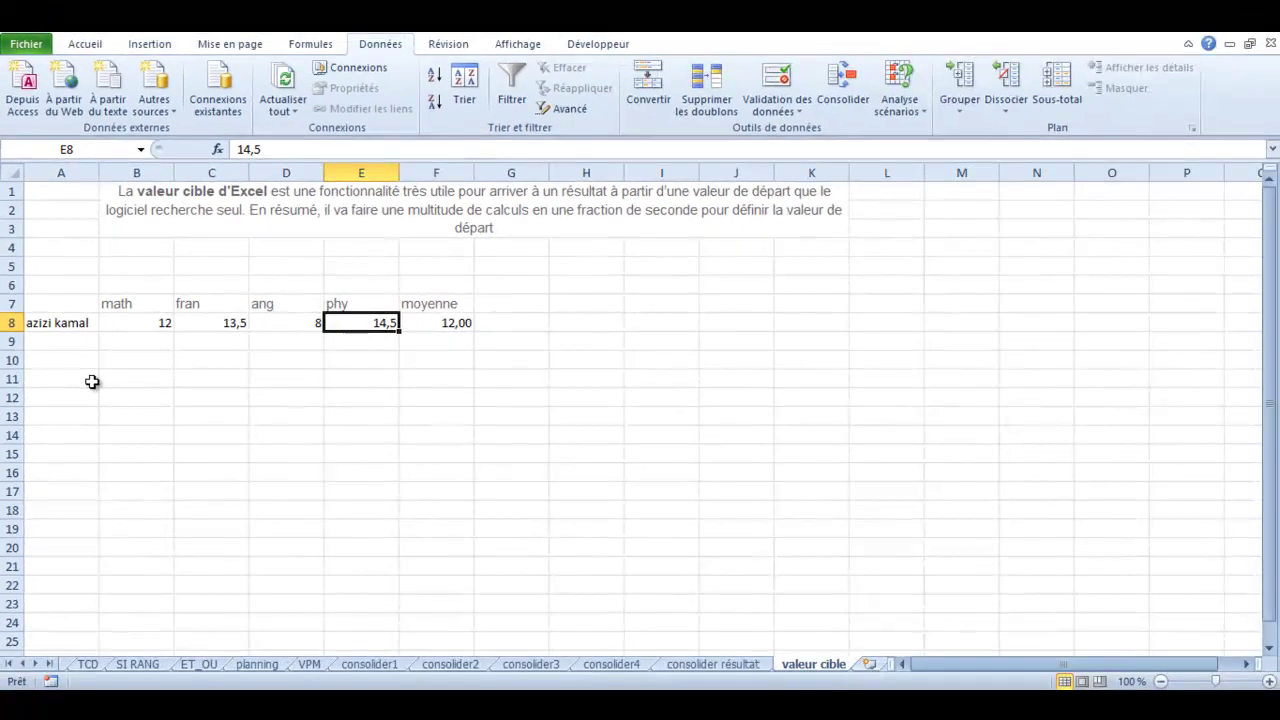
Step: Enter the label "prix unitaire d'achat" in B11 and widen column B to fit it
left_click(86, 381)
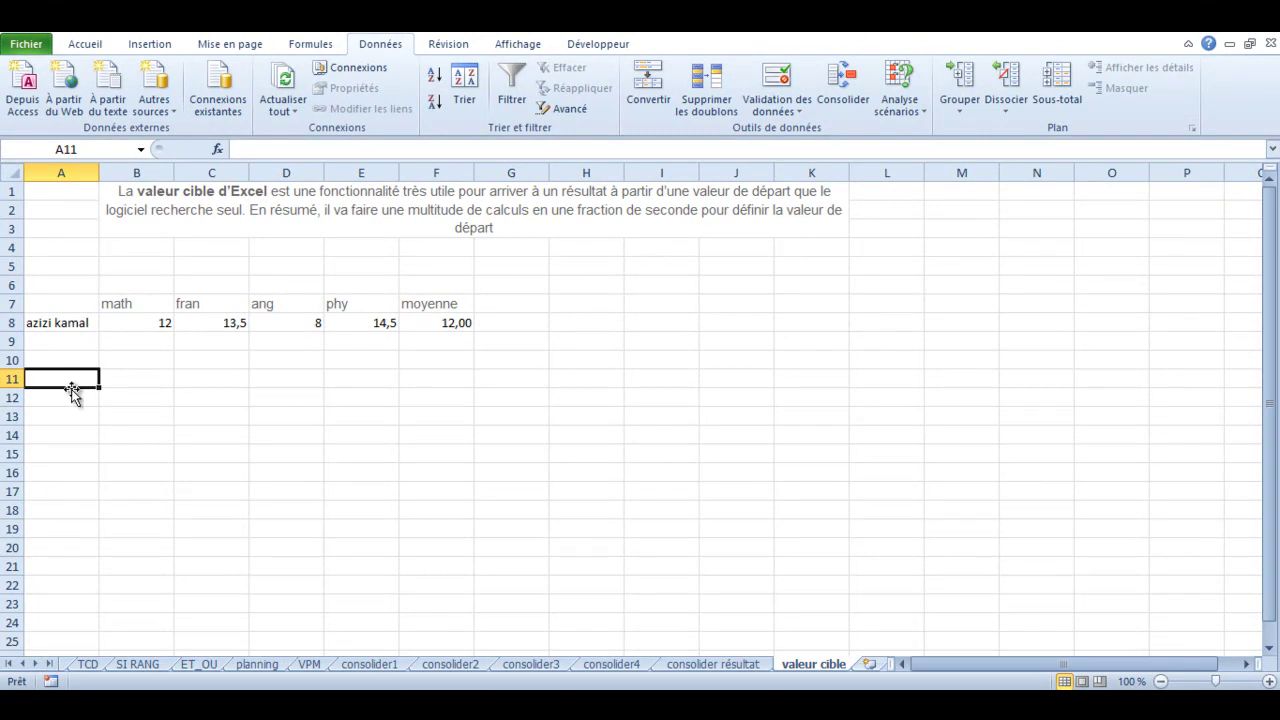
scroll(72, 392, "down", 3)
left_click(139, 233)
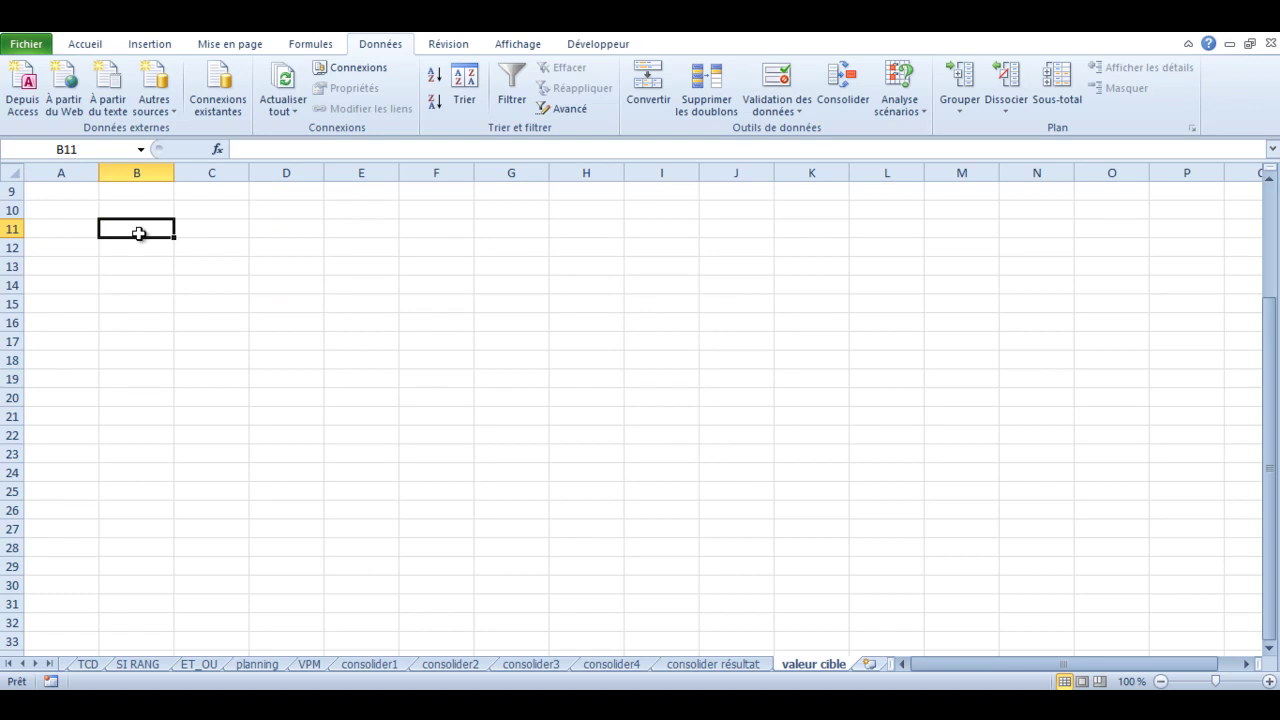
type("prix")
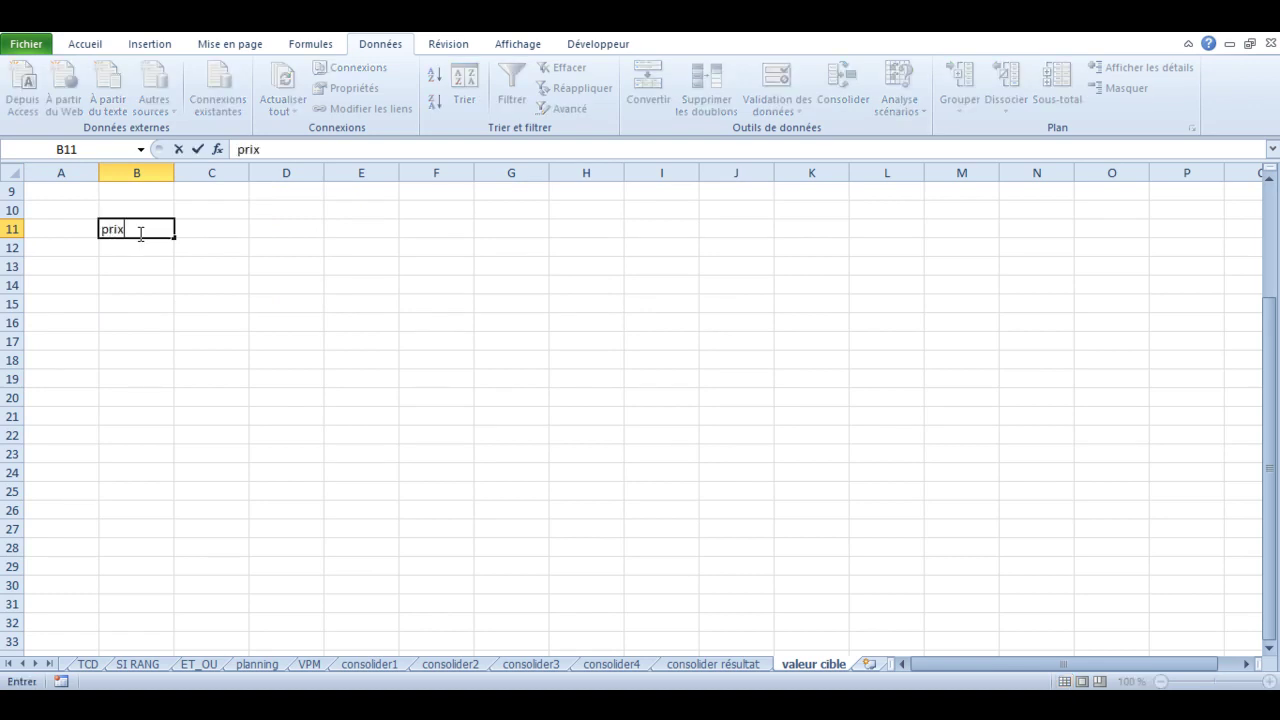
type(" unitaire d\"")
key("BackSpace")
type("é")
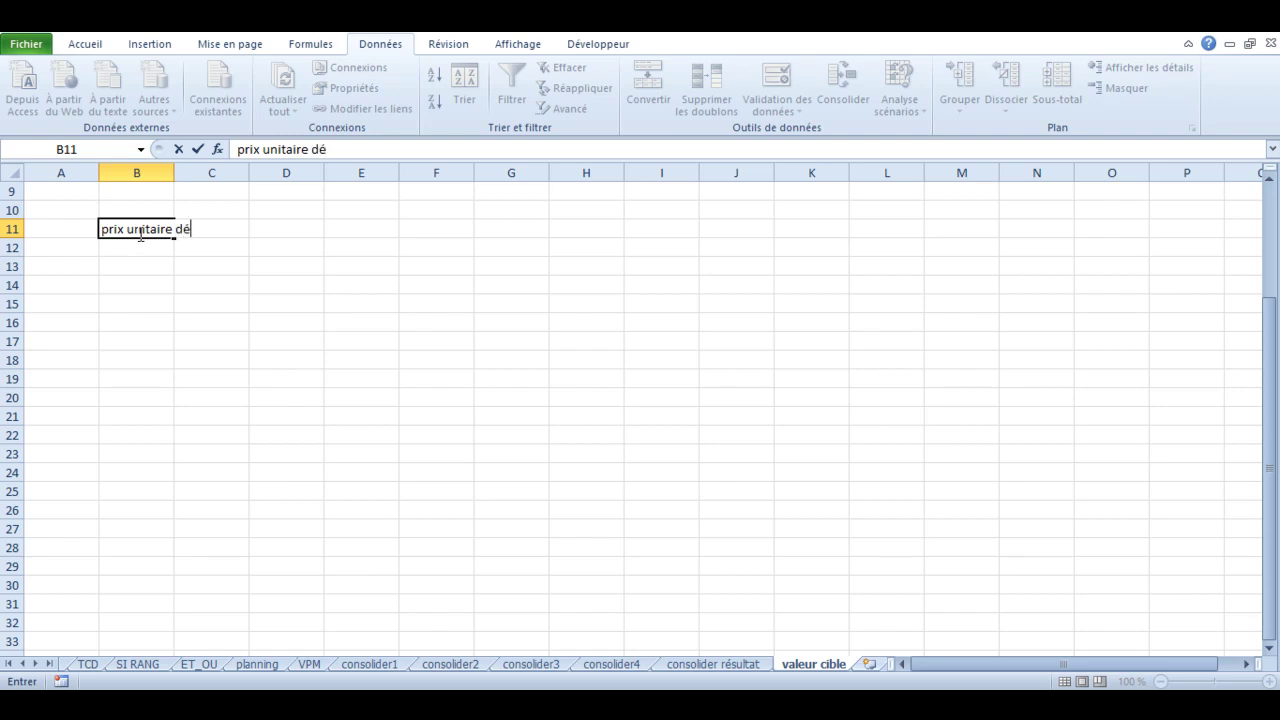
key("BackSpace")
type("'achat")
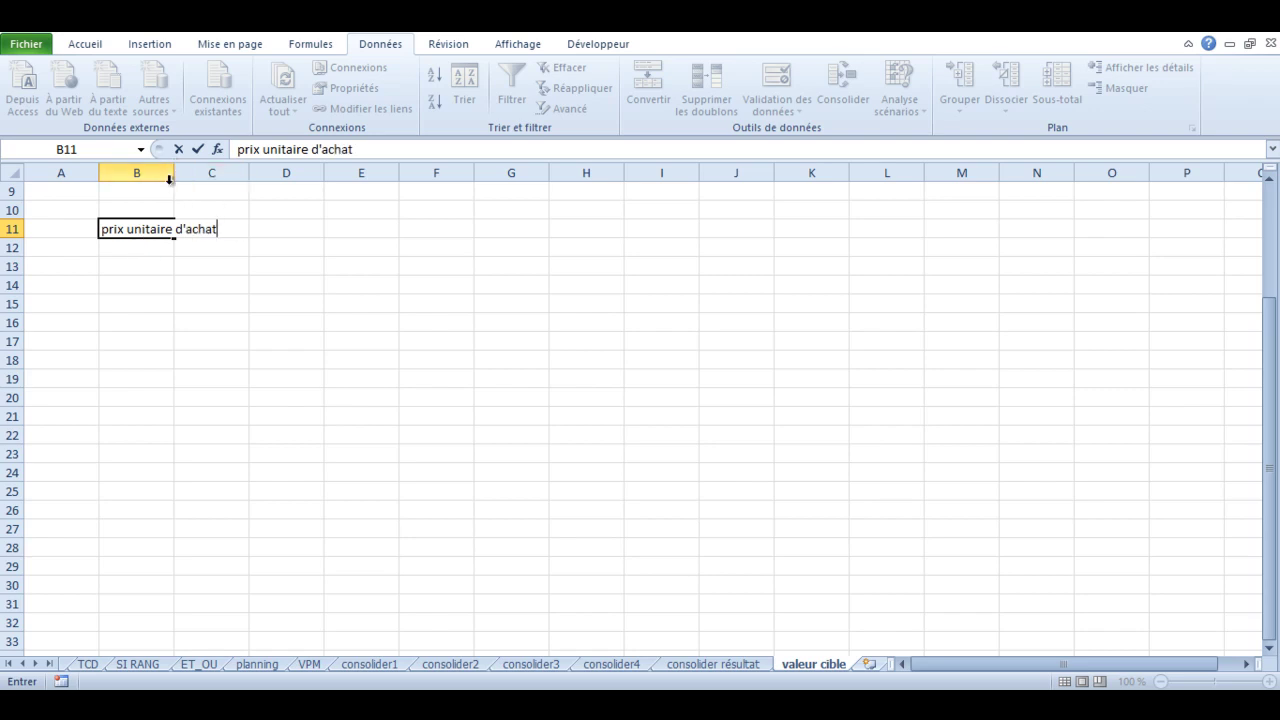
left_click(165, 261)
left_click(160, 229)
left_click_drag(175, 172, 222, 172)
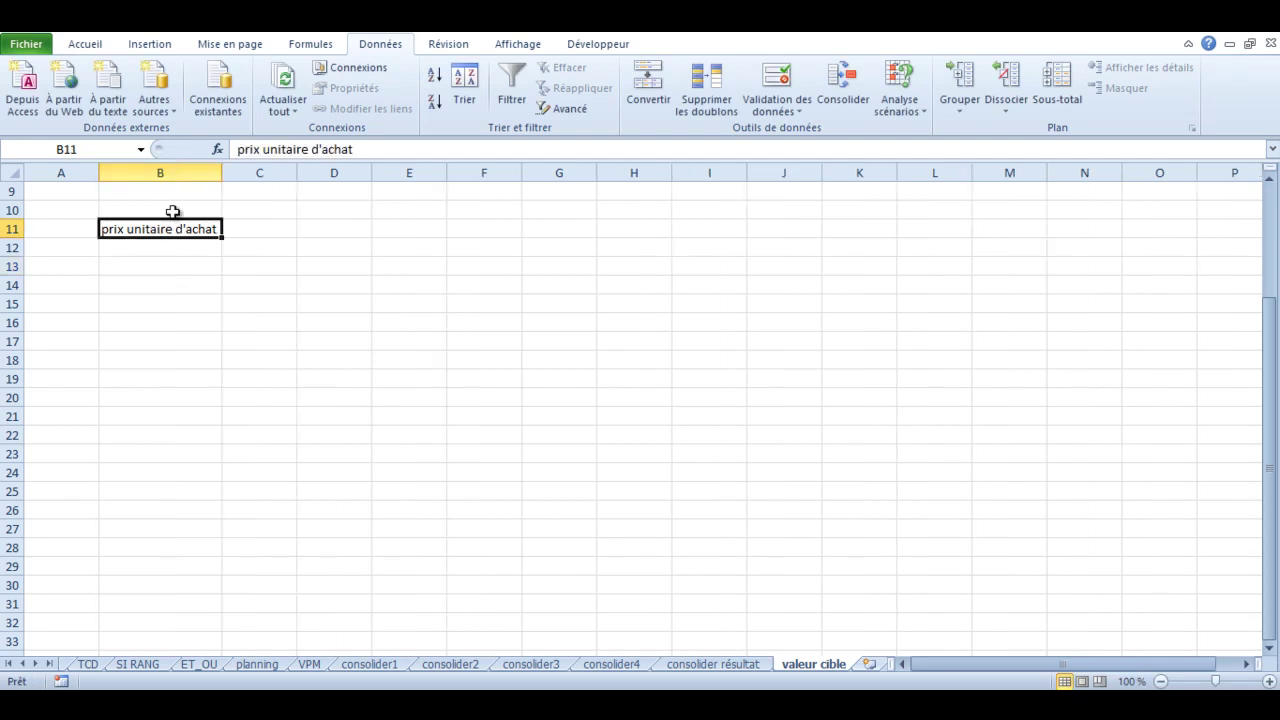
Step: Enter the label "prix unitaire de vente" in B12
left_click(160, 244)
type("prix unitaire d'achat")
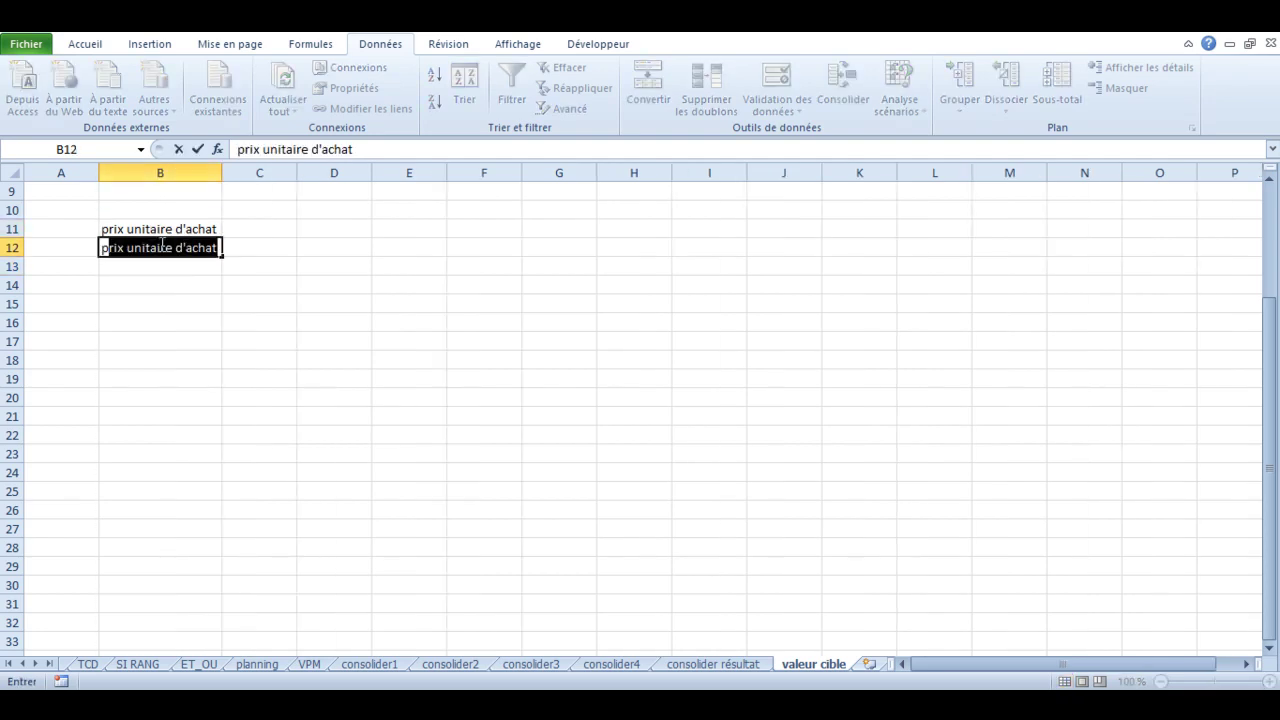
left_click(363, 149)
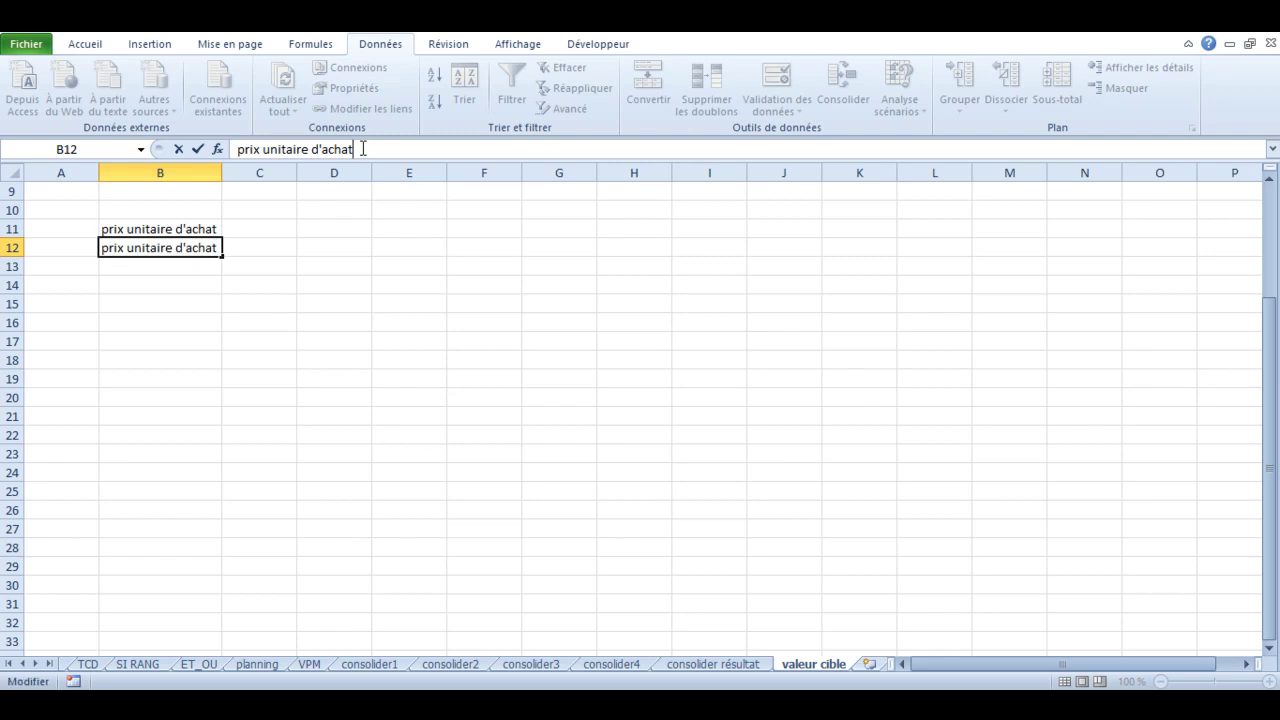
key("BackSpace")
key("BackSpace")
key("BackSpace")
key("BackSpace")
key("BackSpace")
key("BackSpace")
type("e vente")
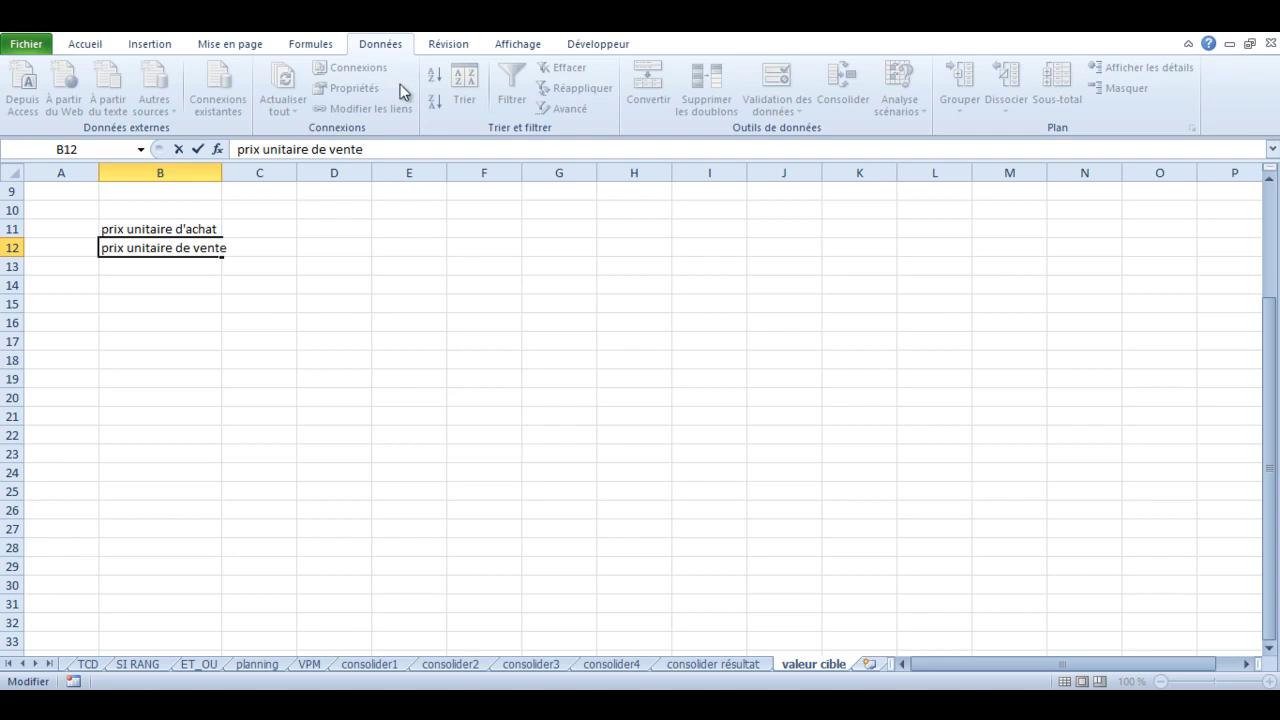
left_click(137, 265)
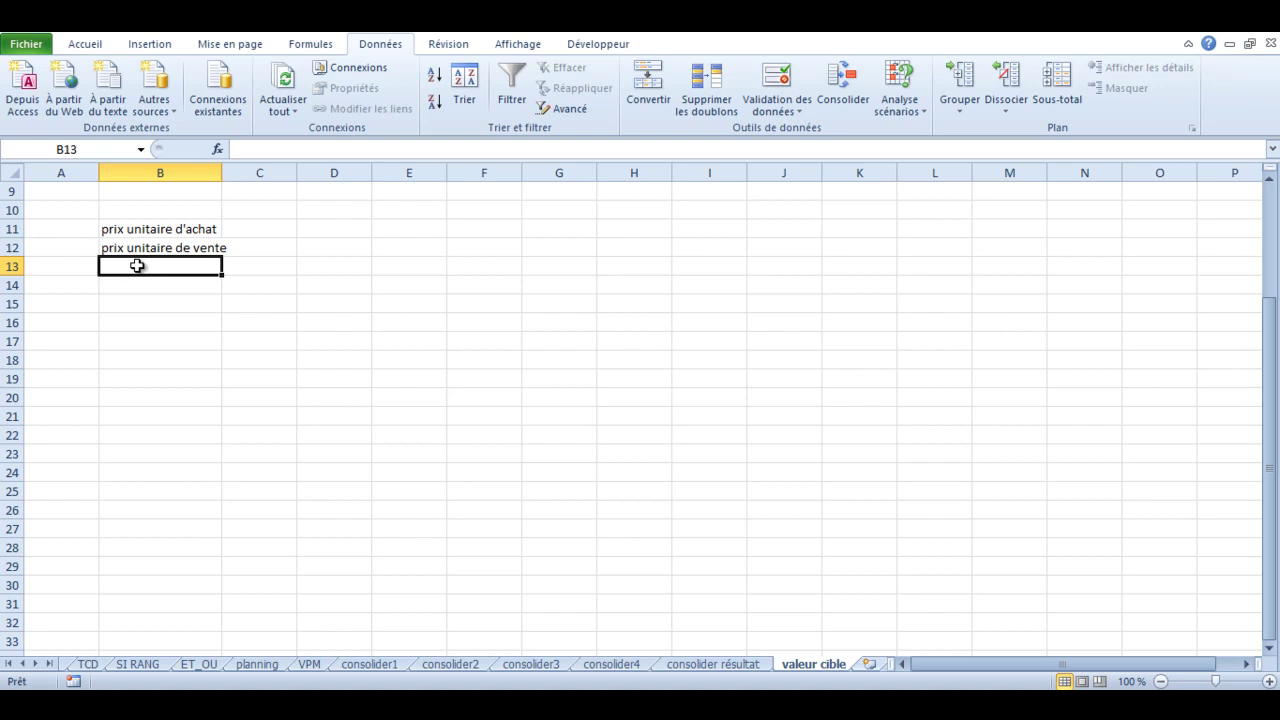
Step: Enter the label "nombre d'article" in B13
type("n")
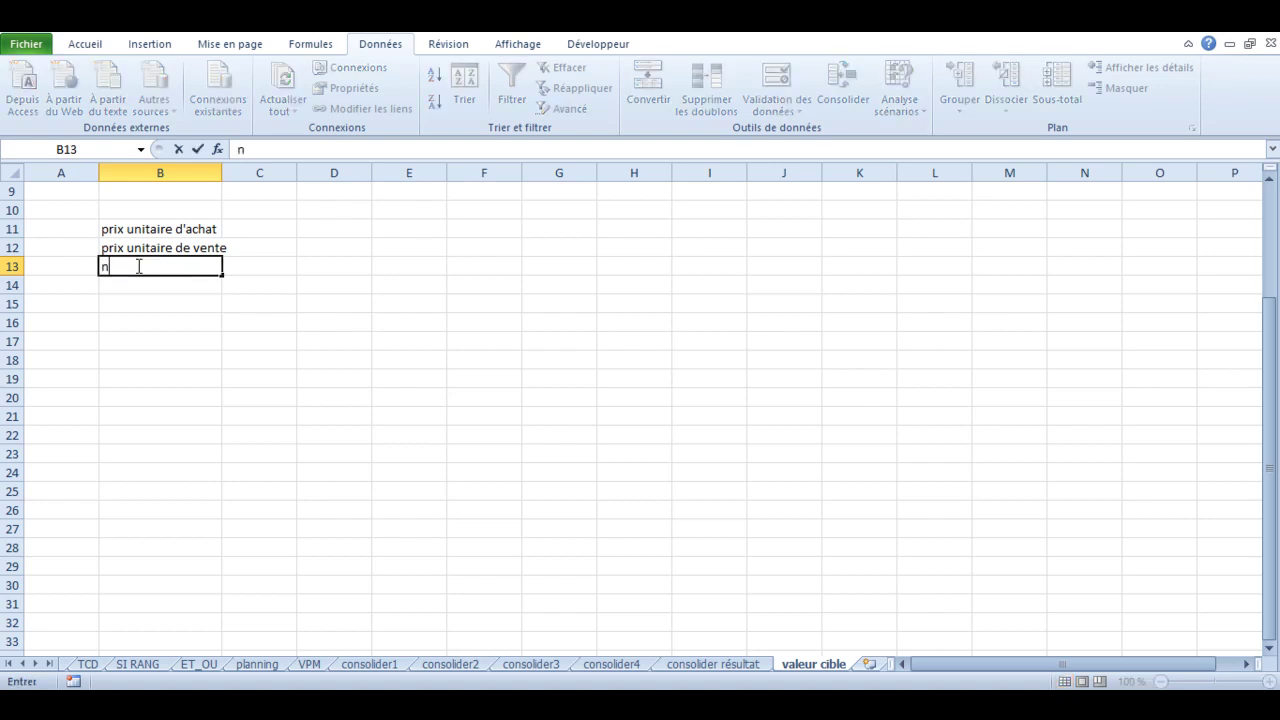
type("ombre d\"ar")
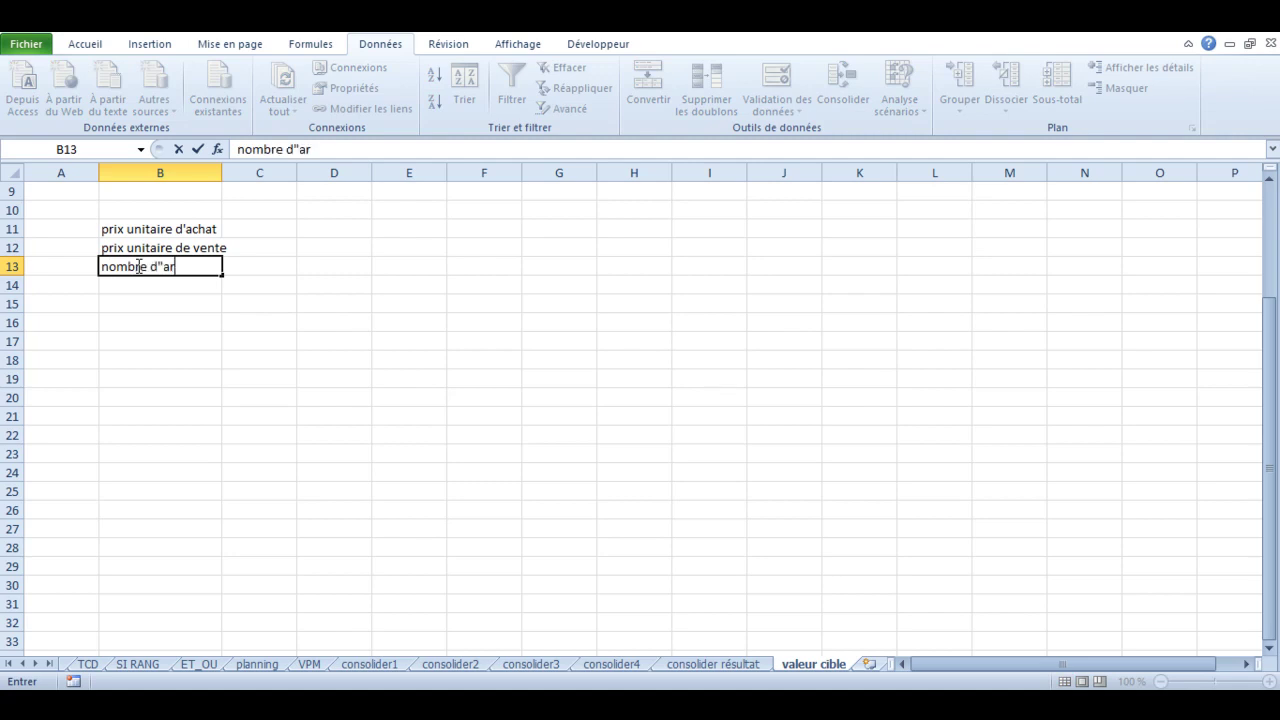
type("tick")
key("BackSpace")
type("le")
left_click(299, 149)
key("BackSpace")
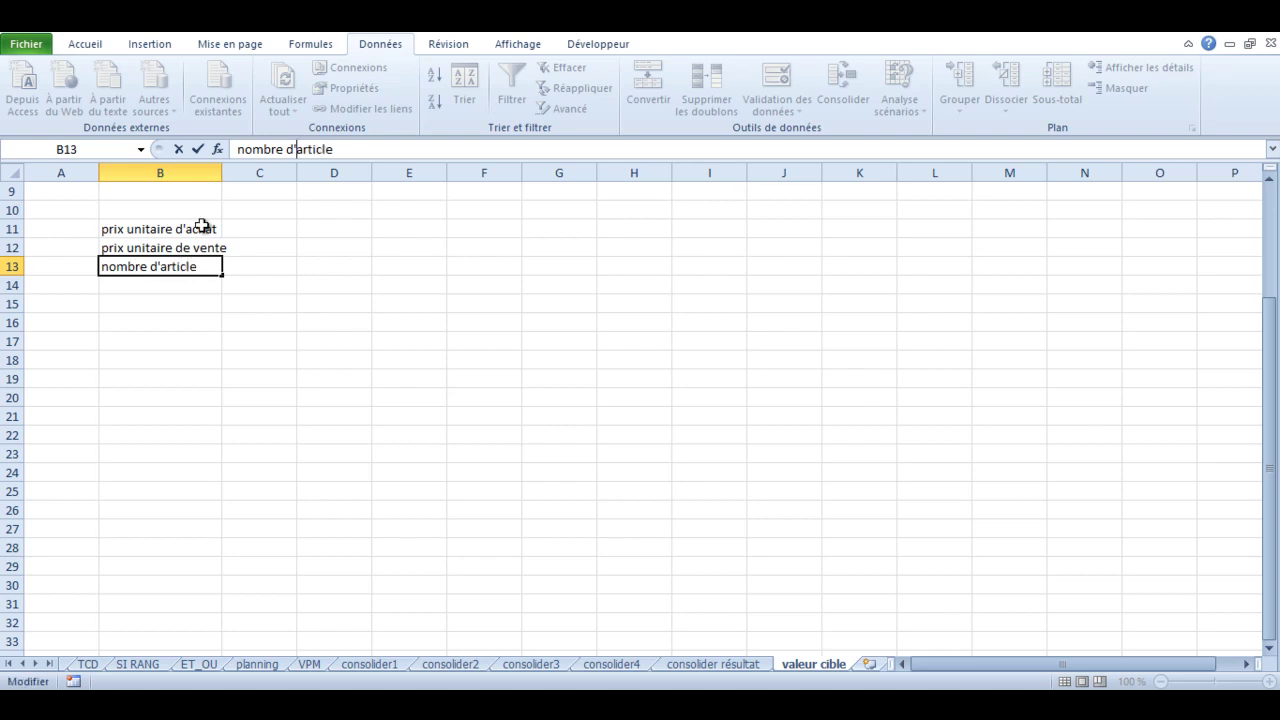
Step: Enter the label "bénéfice" in B14 and widen column B to fit the longest label
left_click(164, 287)
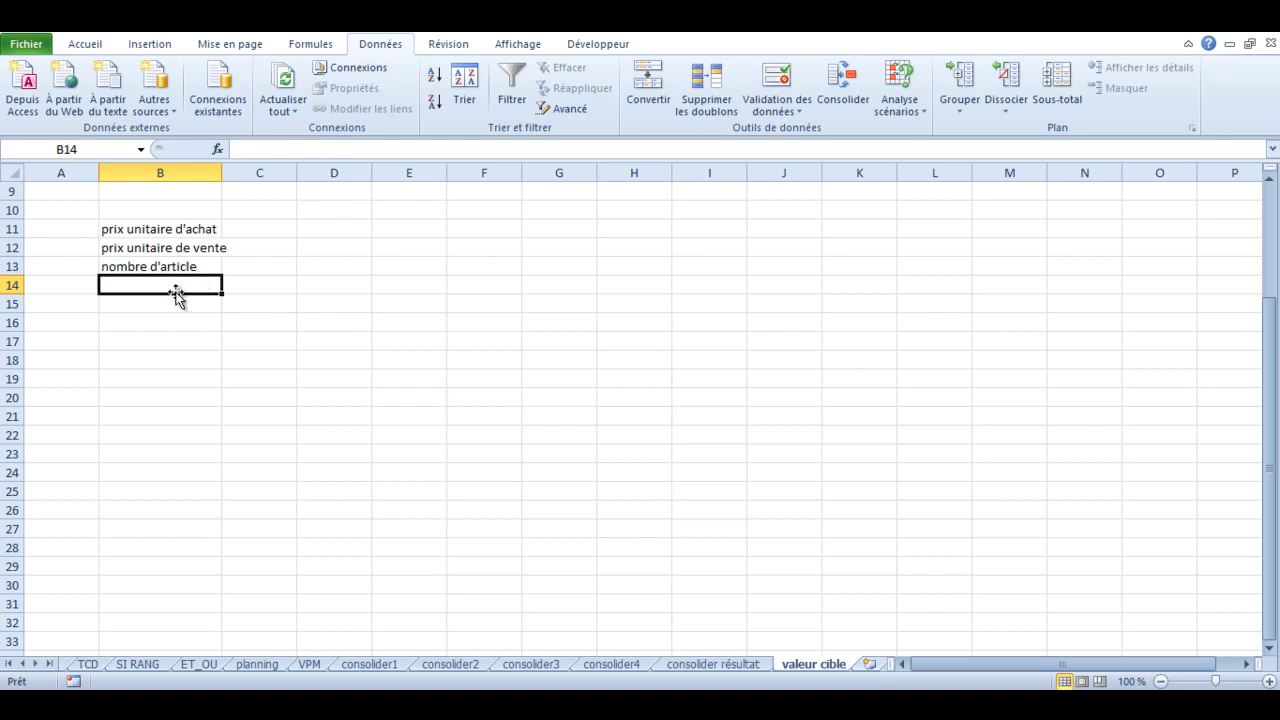
type("bé")
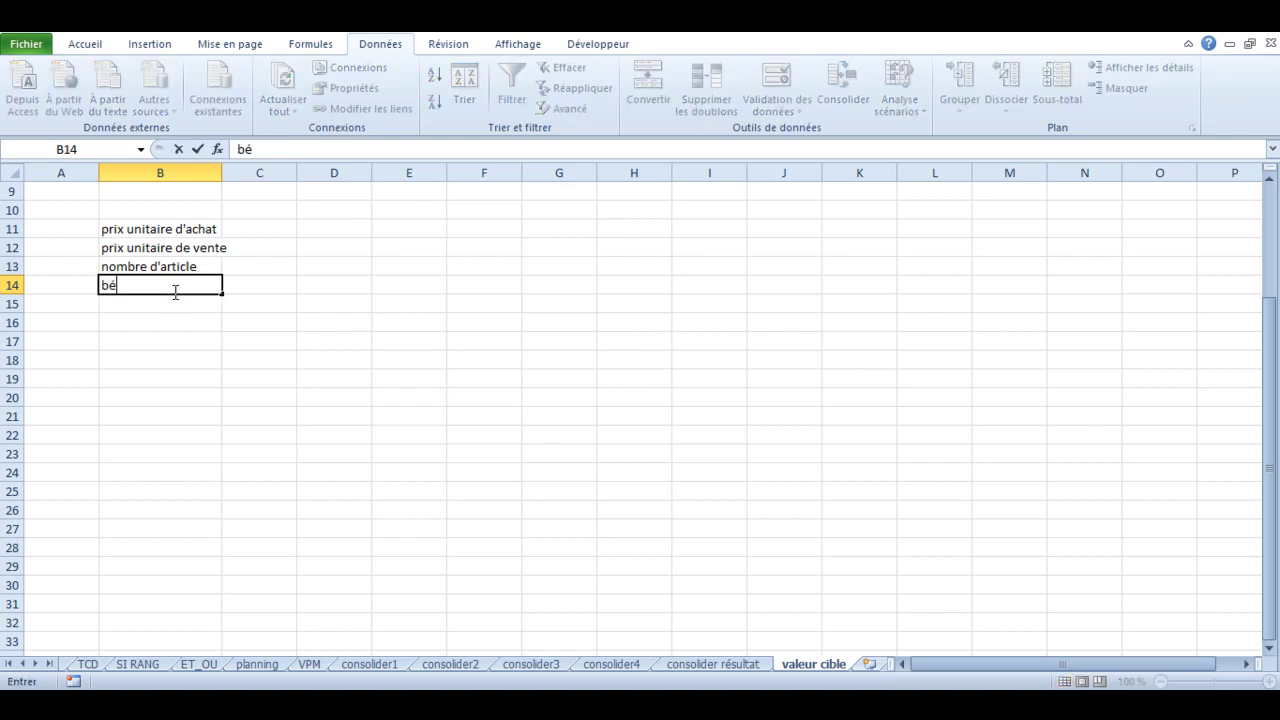
type("néfice")
left_click(260, 262)
left_click(246, 229)
left_click_drag(224, 173, 232, 173)
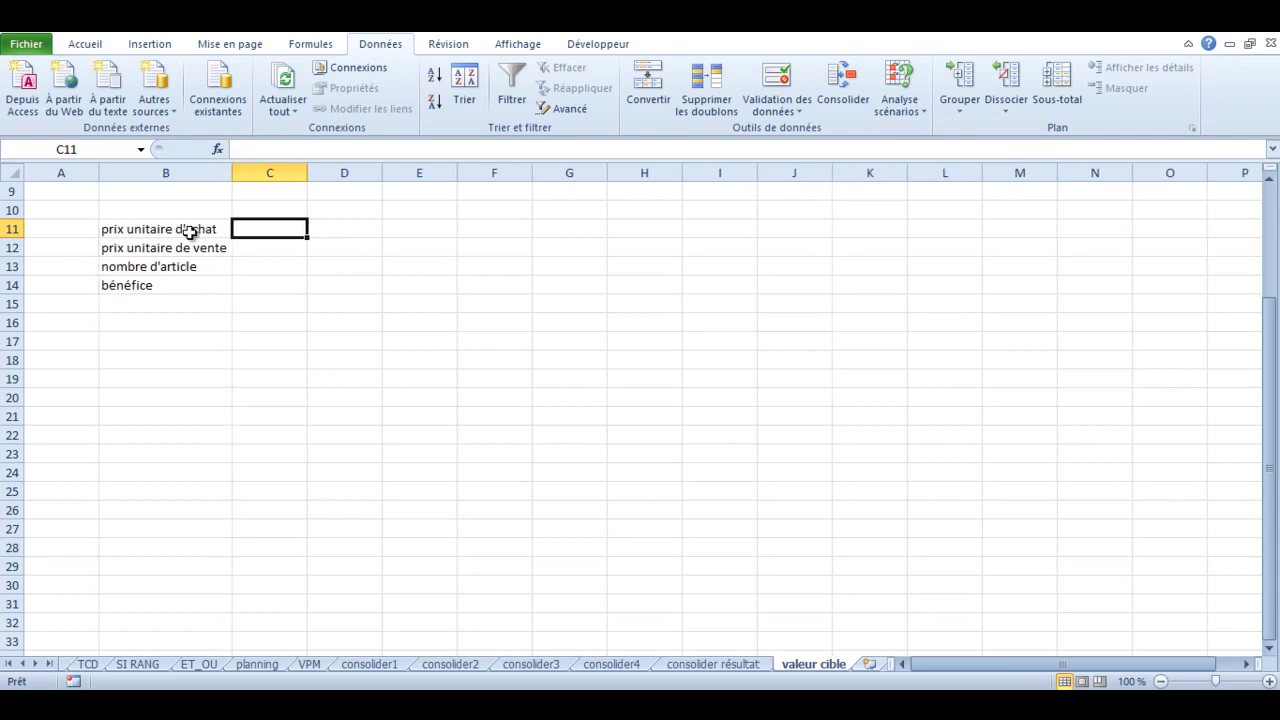
Step: Apply borders to all cells of the range B11:C14
left_click_drag(143, 232, 256, 284)
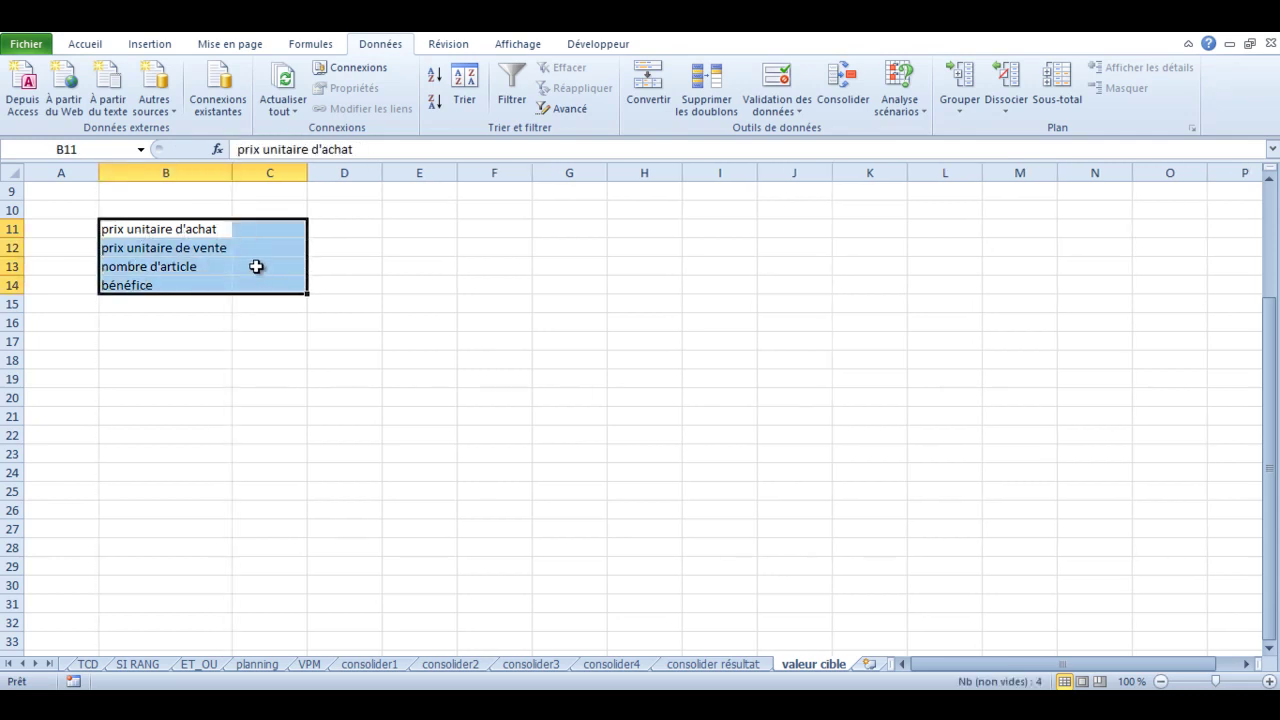
left_click(88, 44)
left_click(193, 101)
Step: Enter 450 as the unit purchase price in C11 and 500 as the unit selling price in C12
left_click(268, 232)
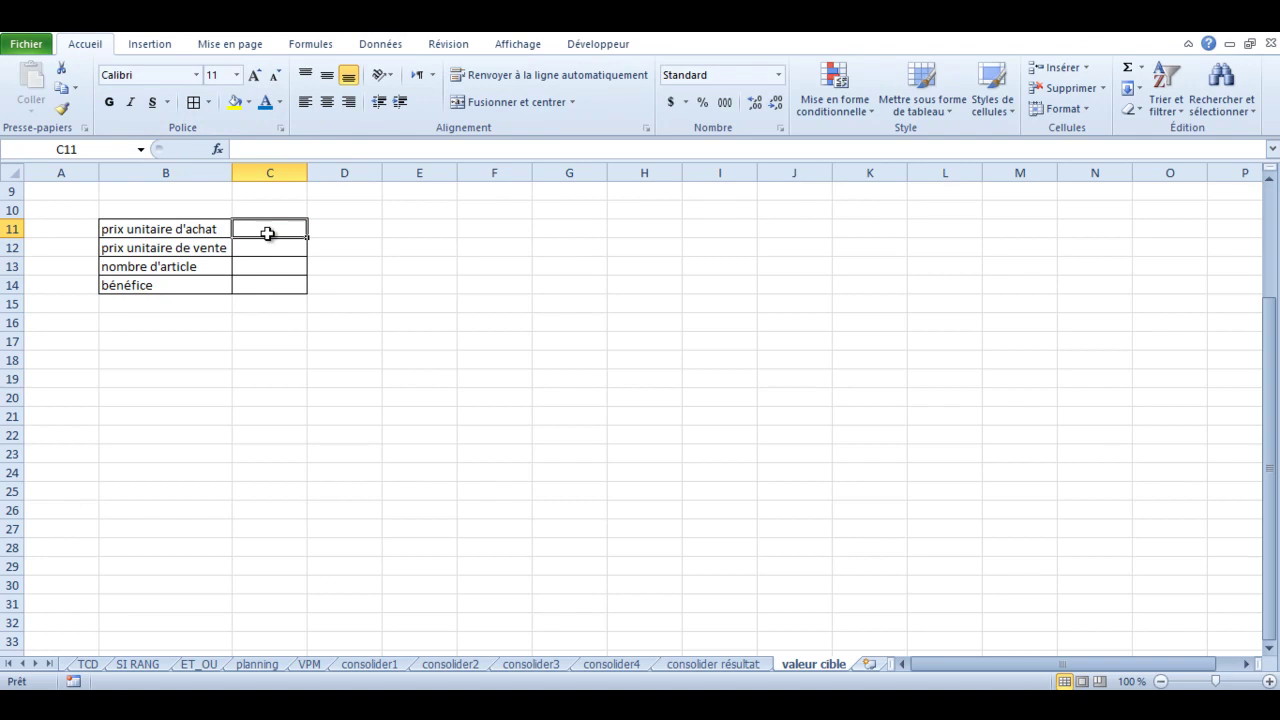
type("450")
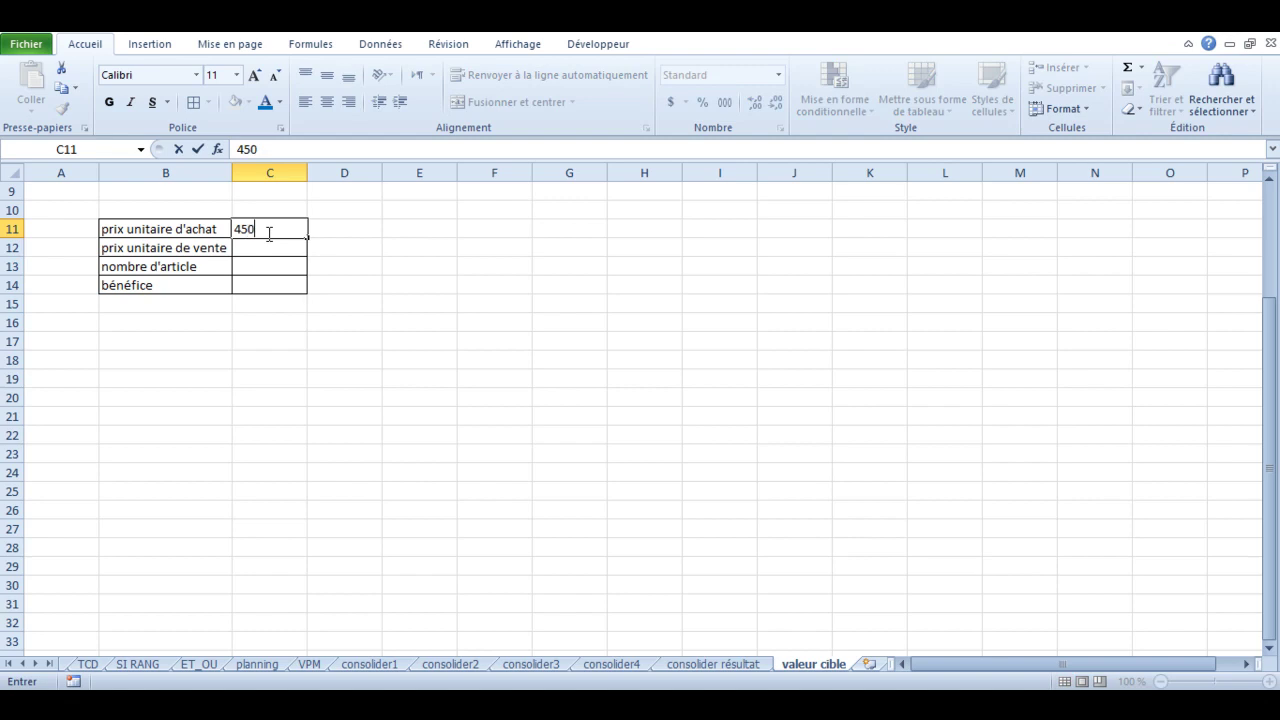
key("Return")
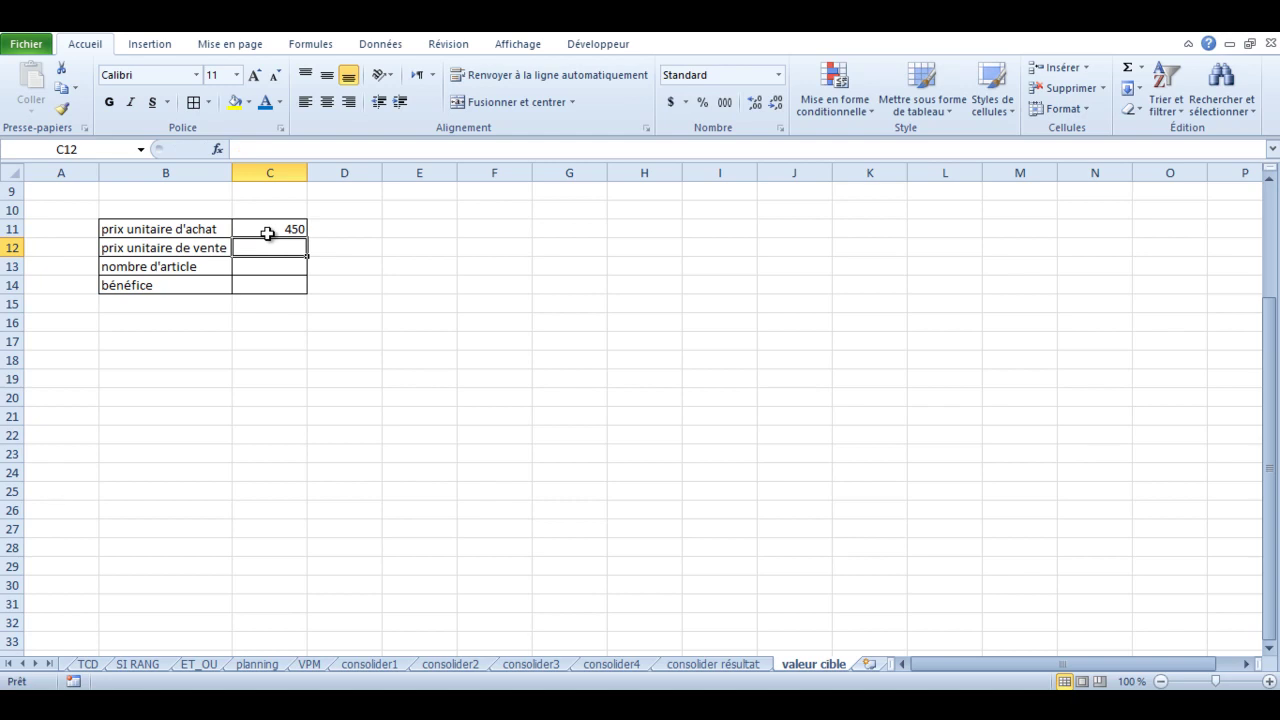
type("500")
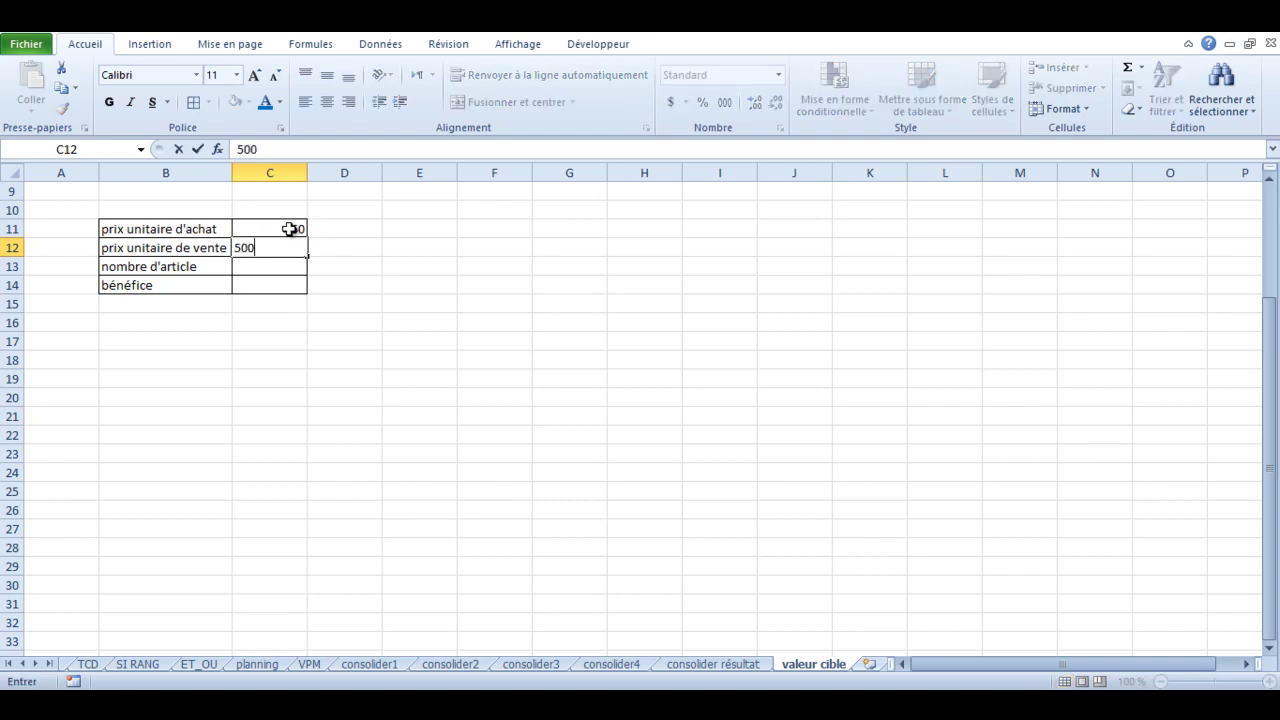
left_click(270, 230)
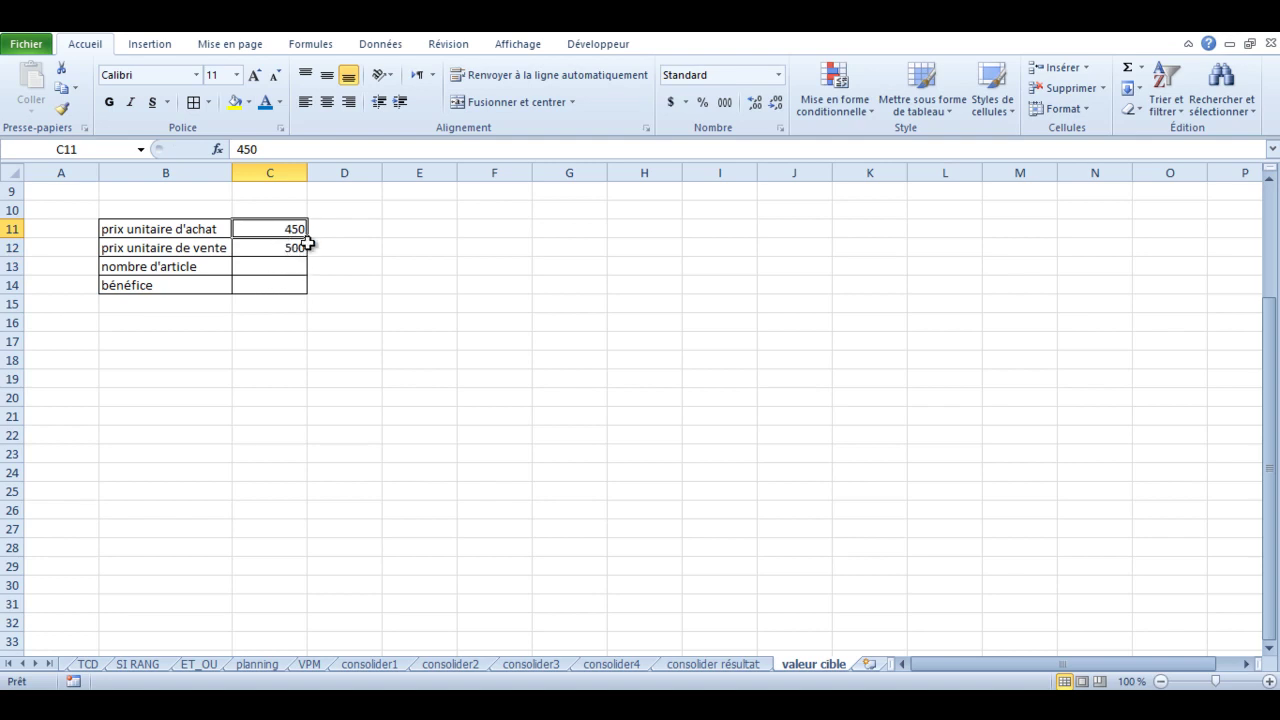
Step: Enter 500 as the number of articles in C13
left_click(275, 269)
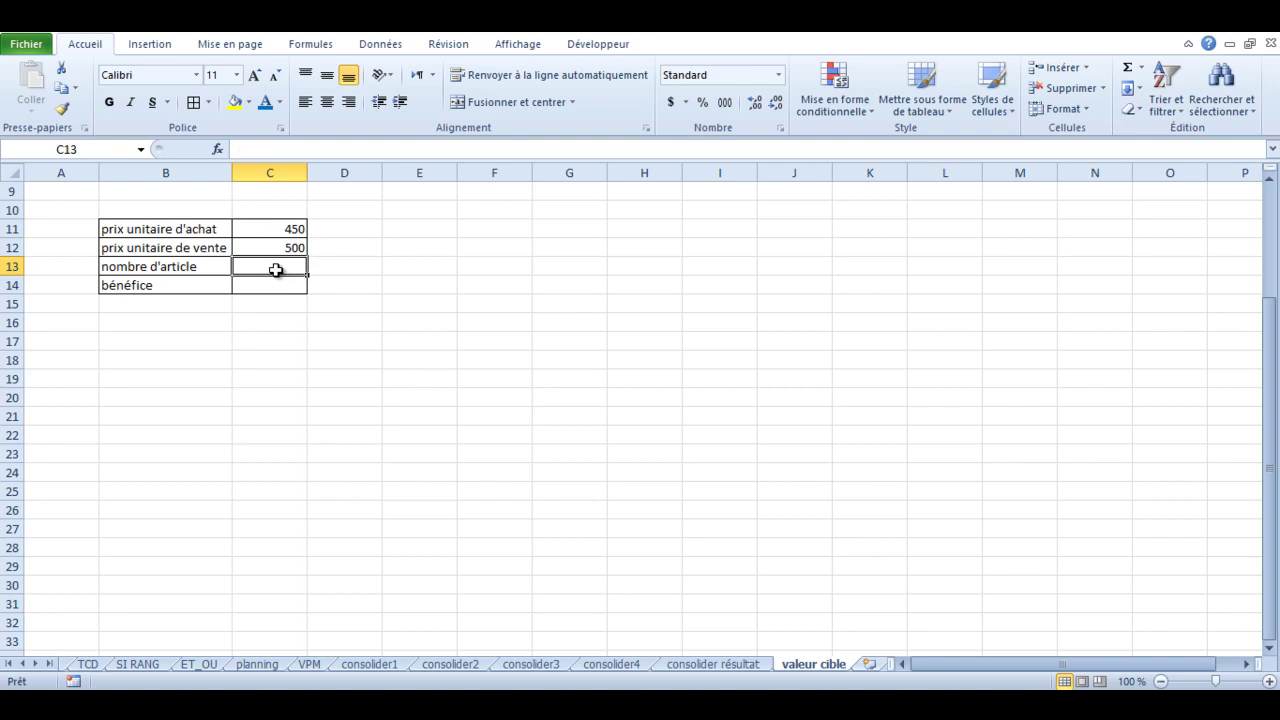
type("500")
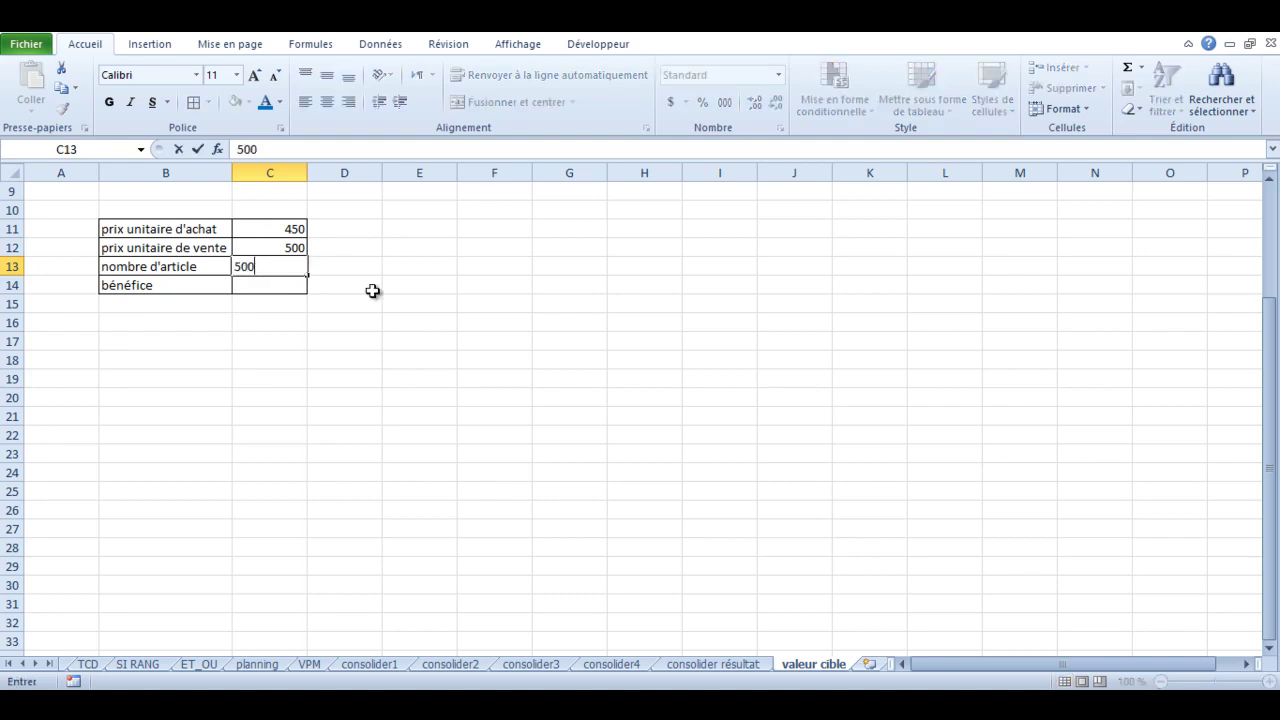
key("Return")
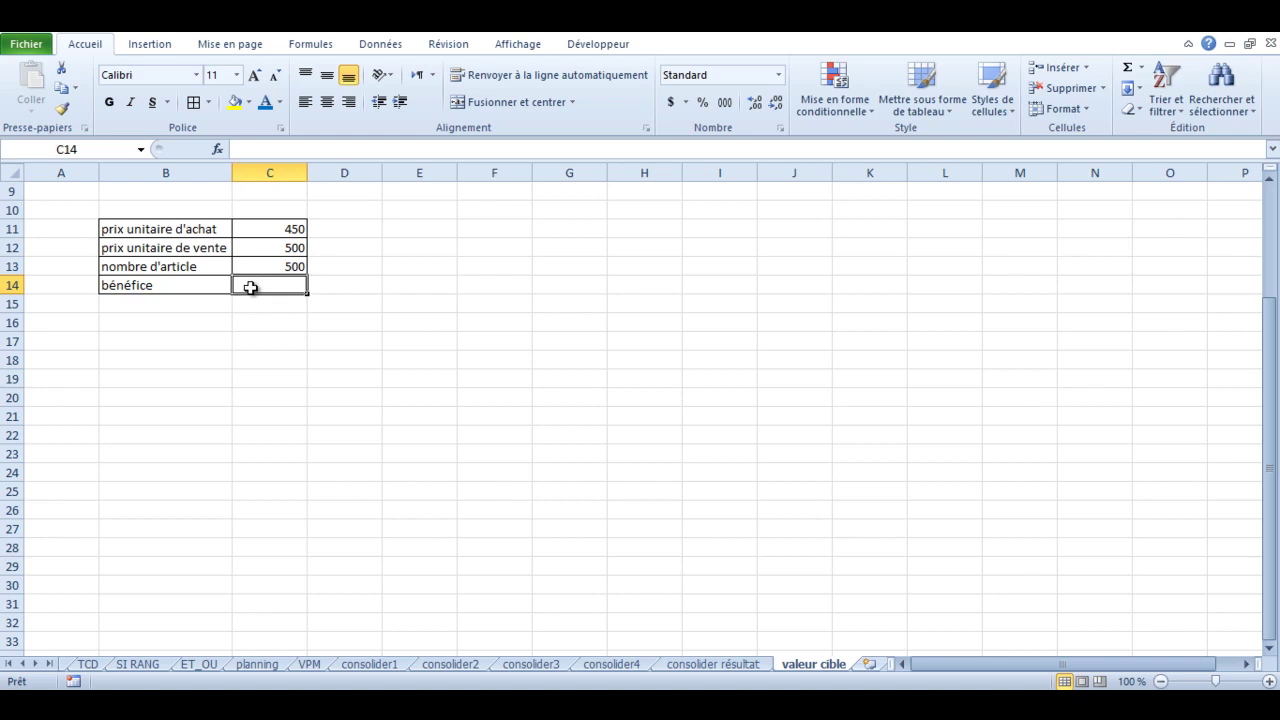
Step: Calculate the profit in C14 with the formula =(C12-C11)*C13
type("=")
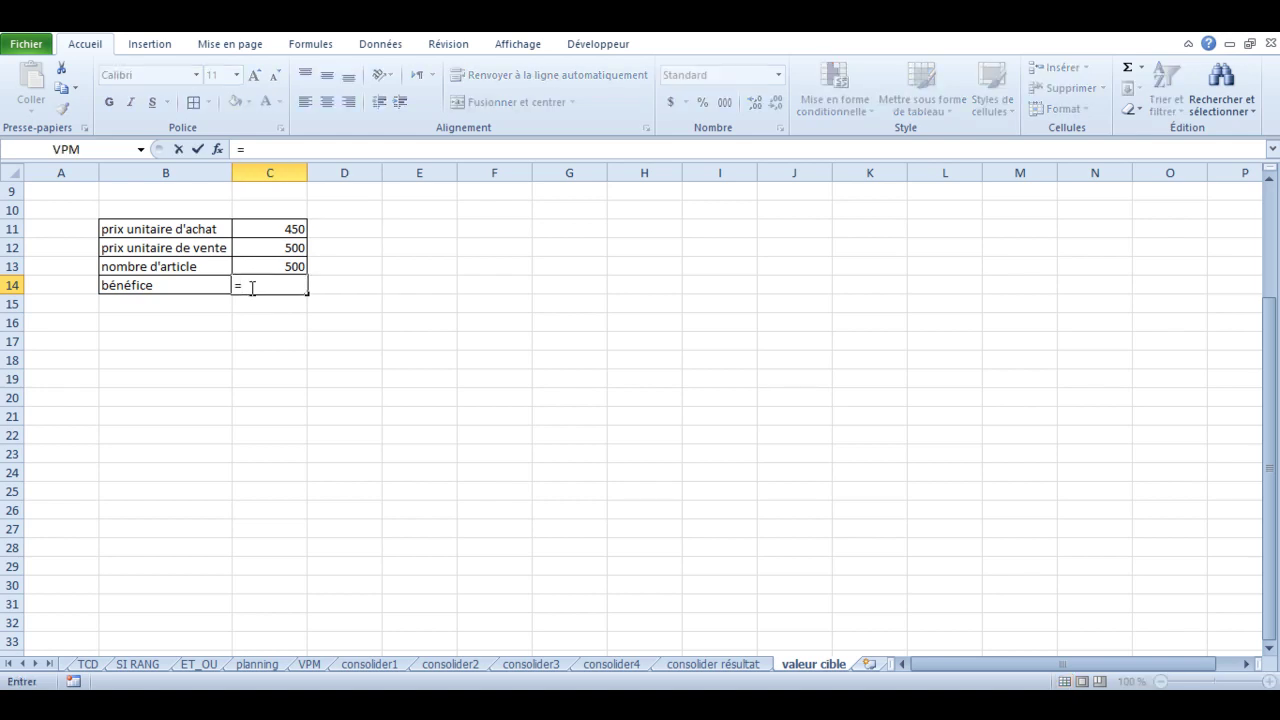
type("(")
left_click(270, 231)
type("-")
key("BackSpace")
key("BackSpace")
key("BackSpace")
key("BackSpace")
left_click(302, 247)
type("-")
left_click(297, 229)
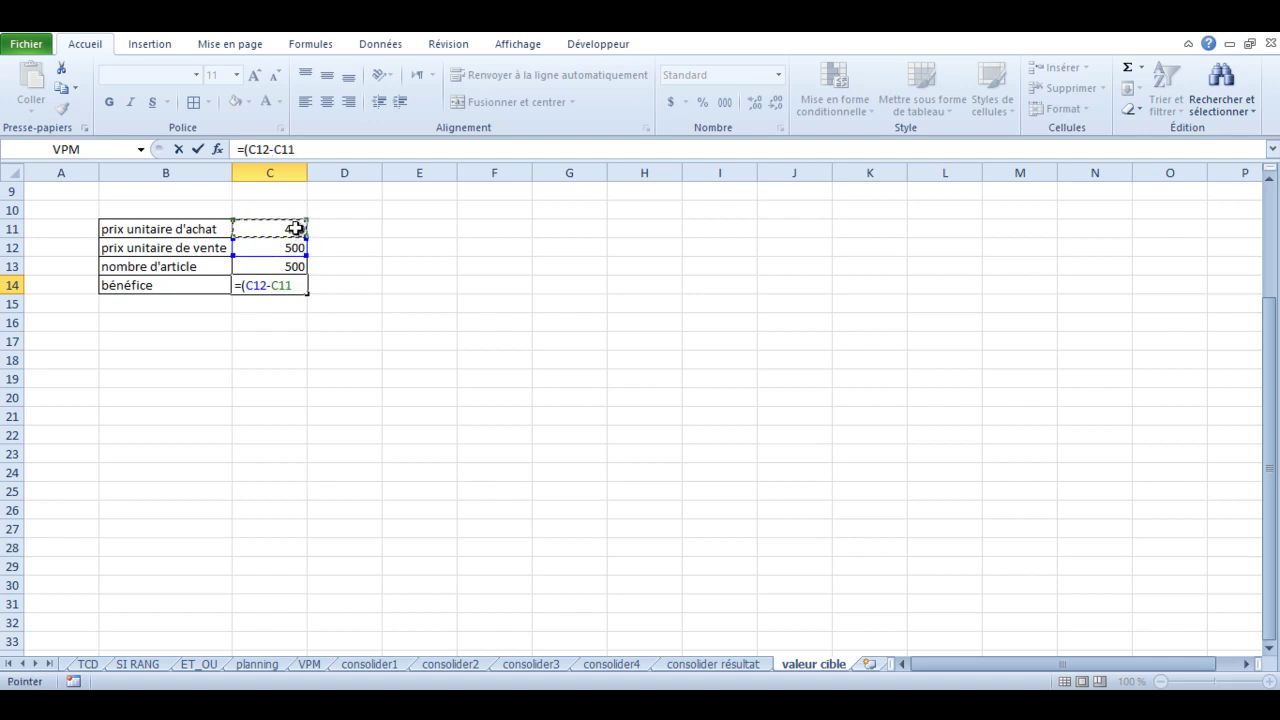
type(")*")
left_click(295, 266)
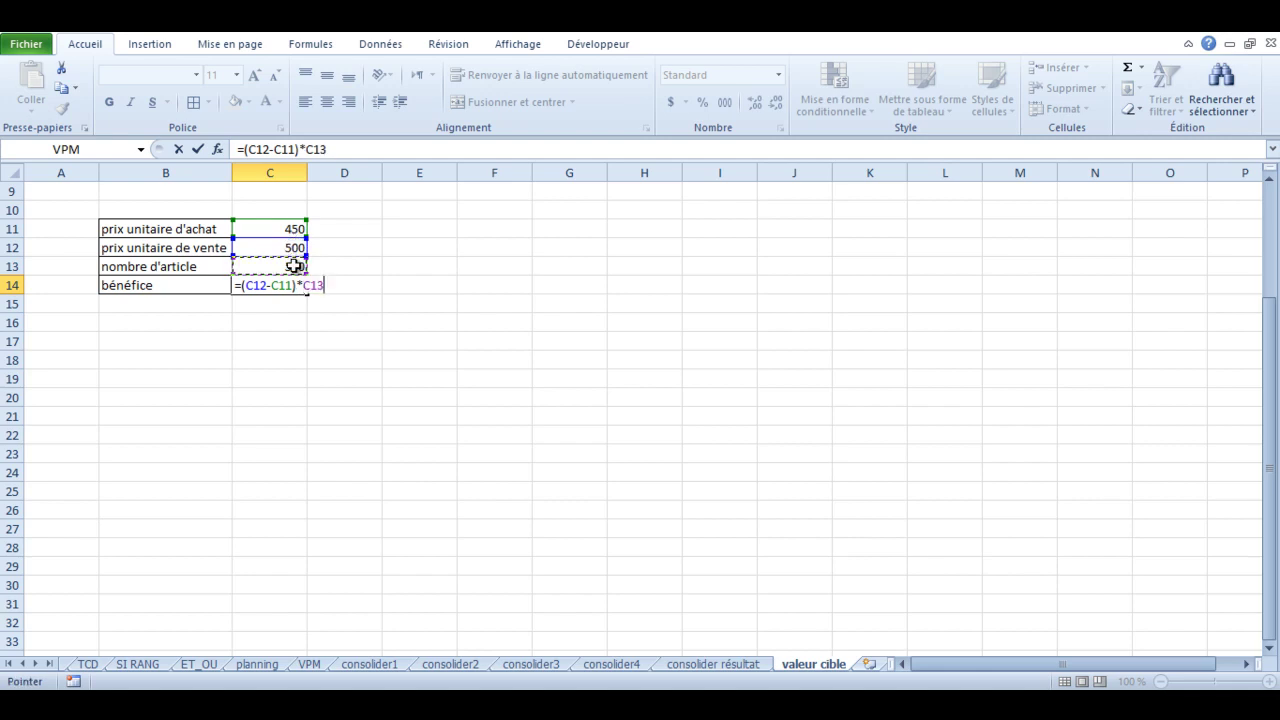
key("Return")
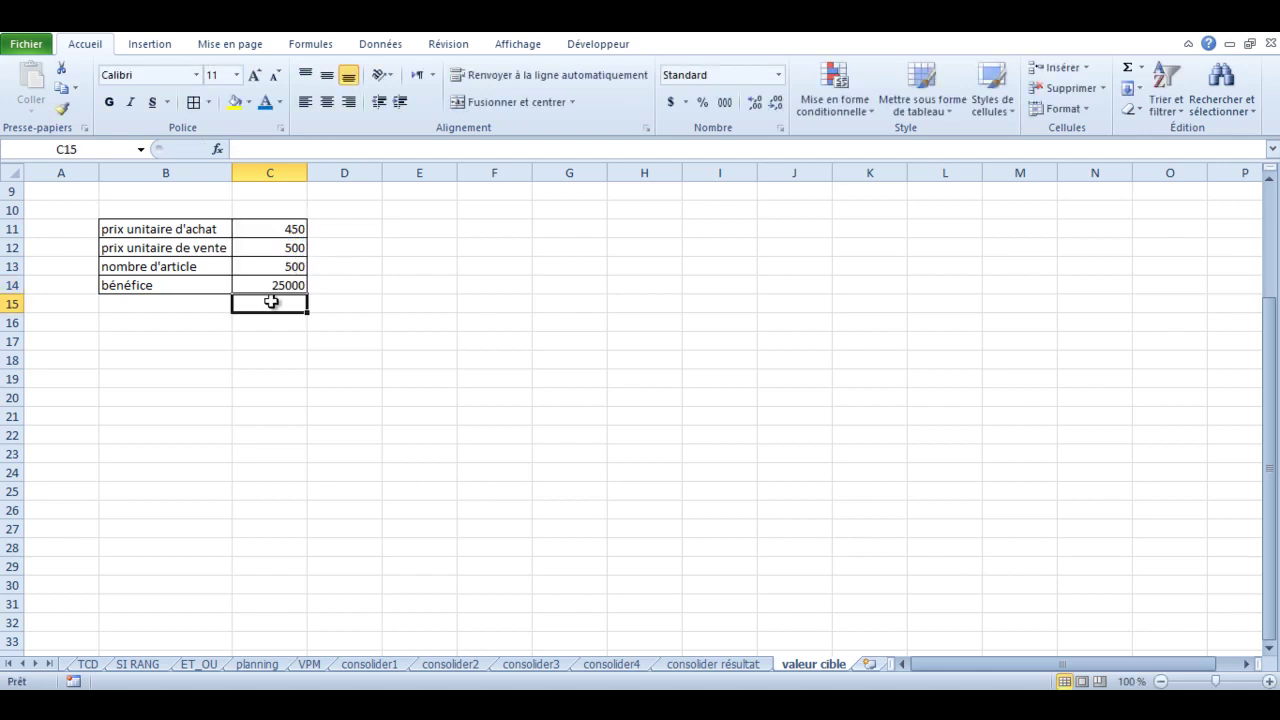
left_click(274, 284)
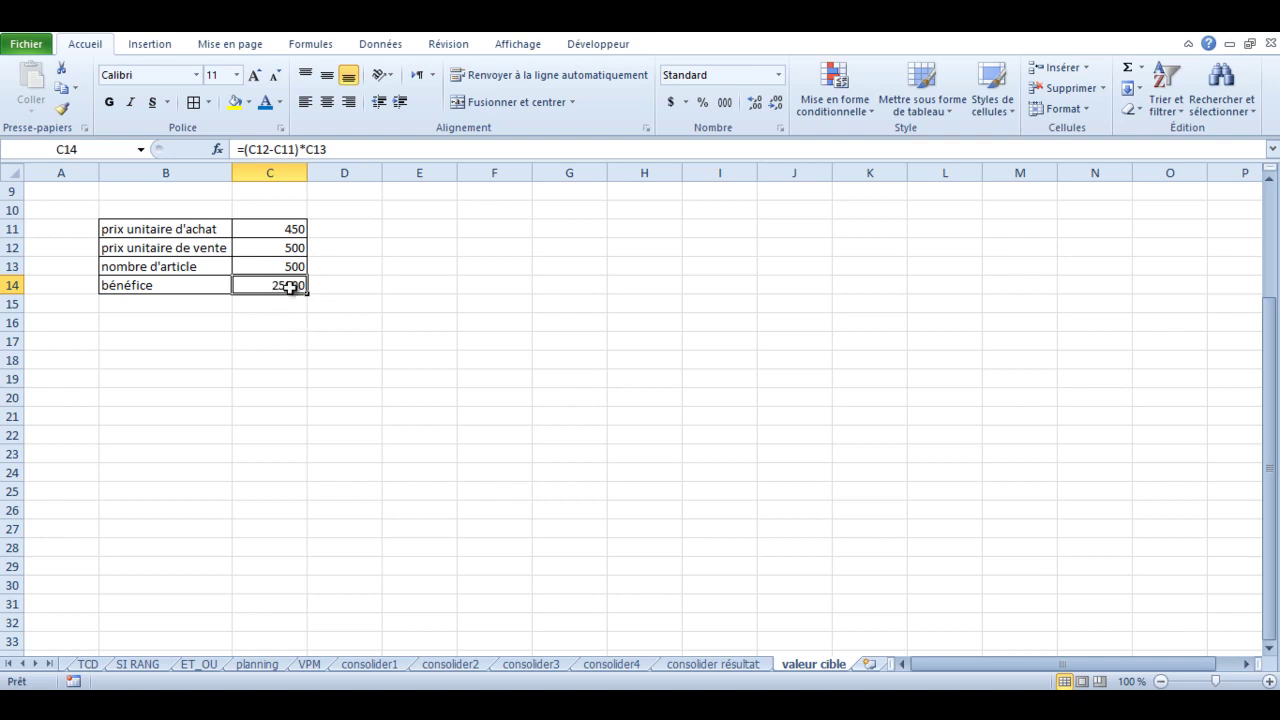
key("Up")
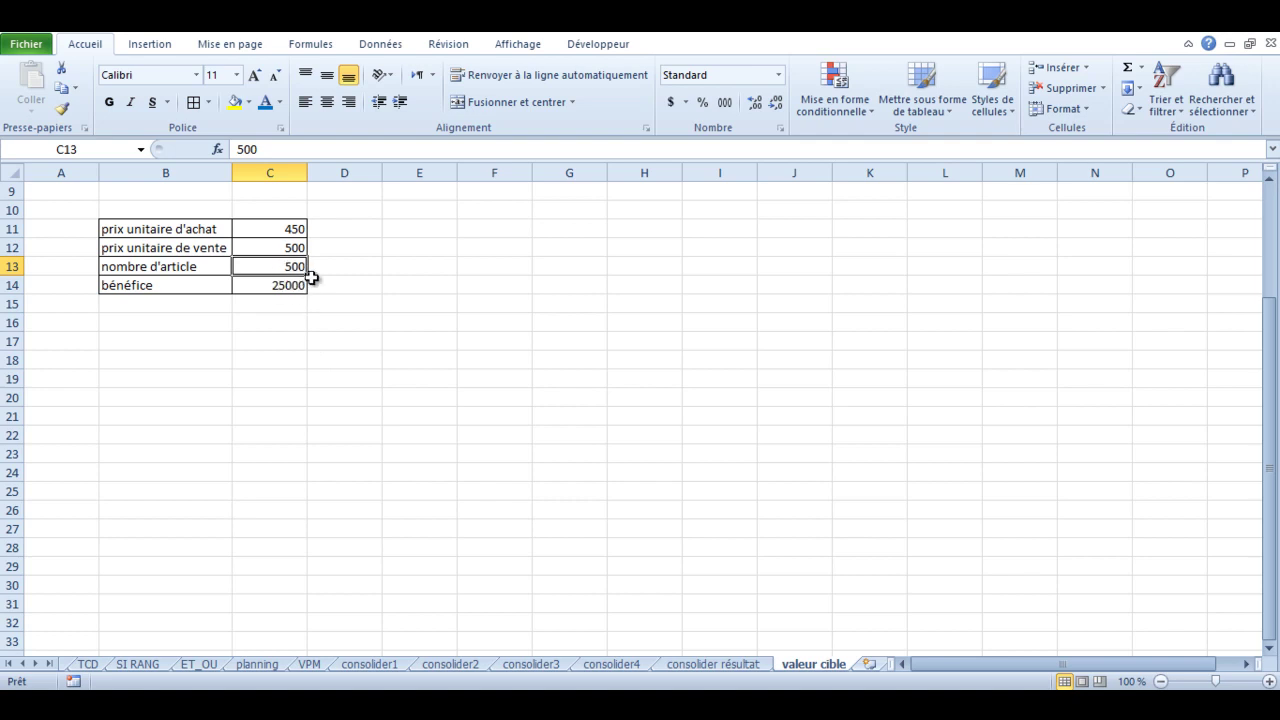
left_click(217, 149)
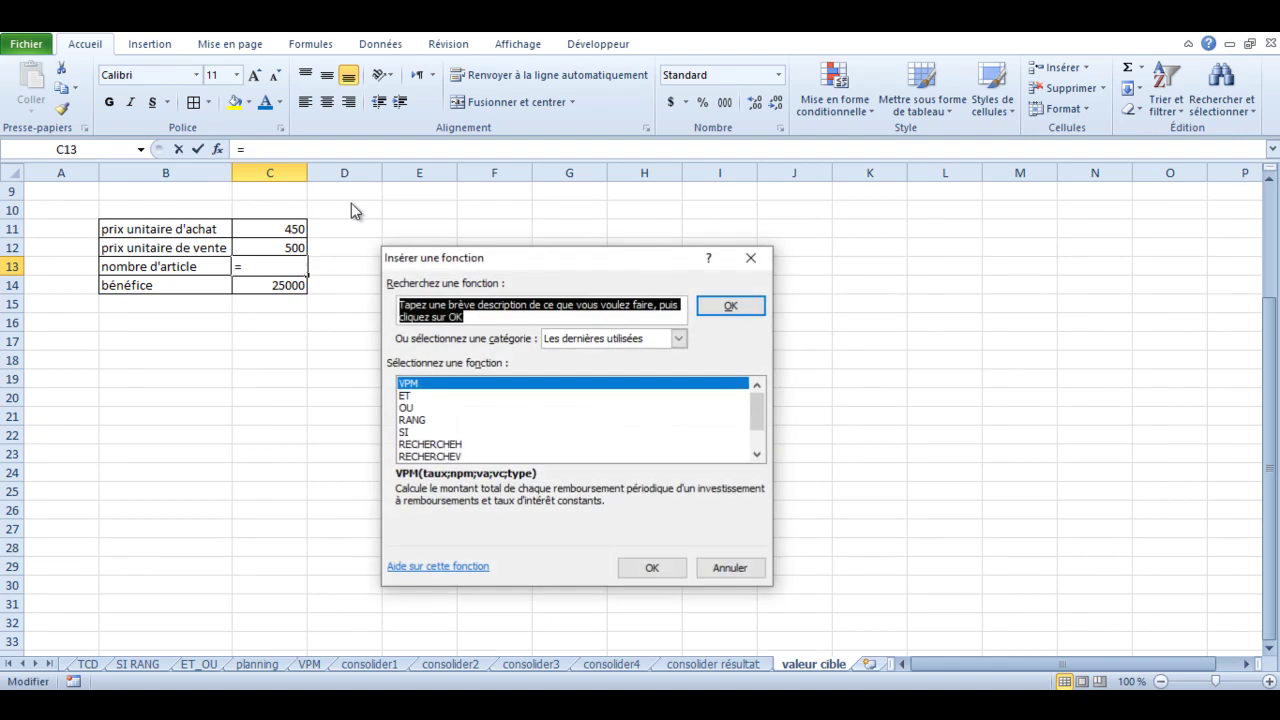
left_click(751, 257)
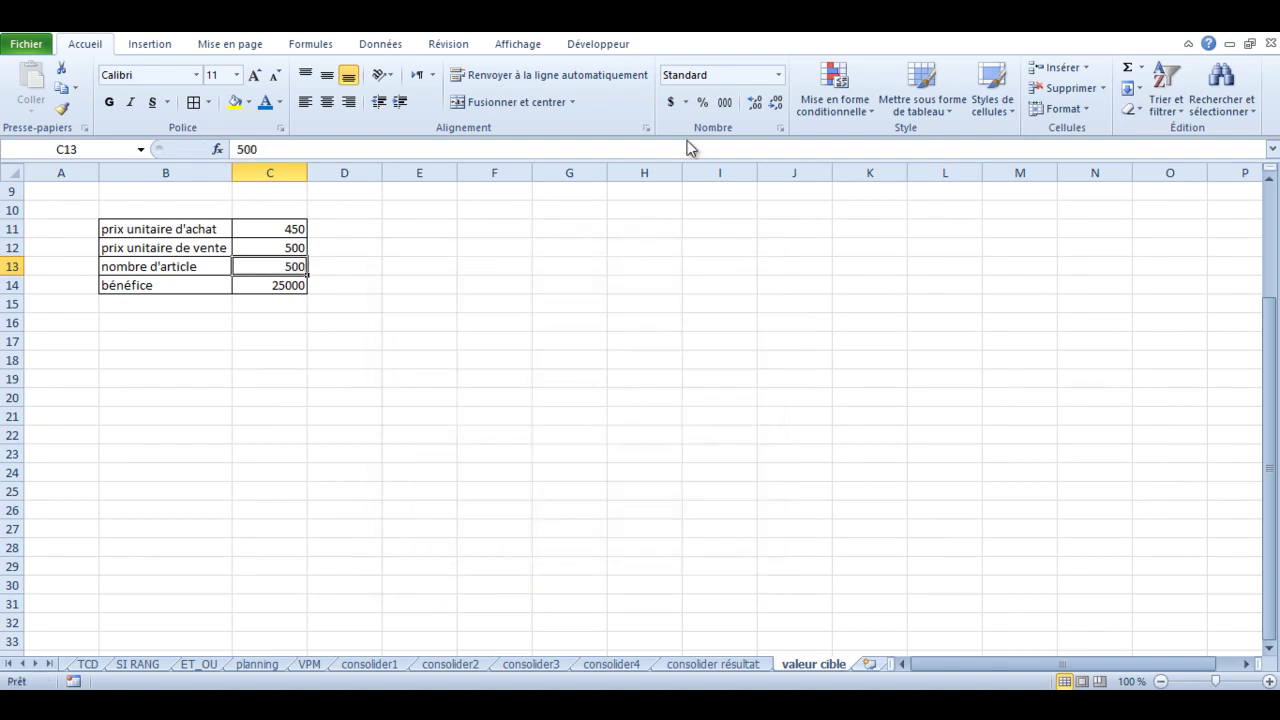
Step: Run Goal Seek (Valeur cible) to bring the profit in C14 to 50000 by changing the number of articles in C13, and keep the solution
left_click(380, 44)
left_click(900, 105)
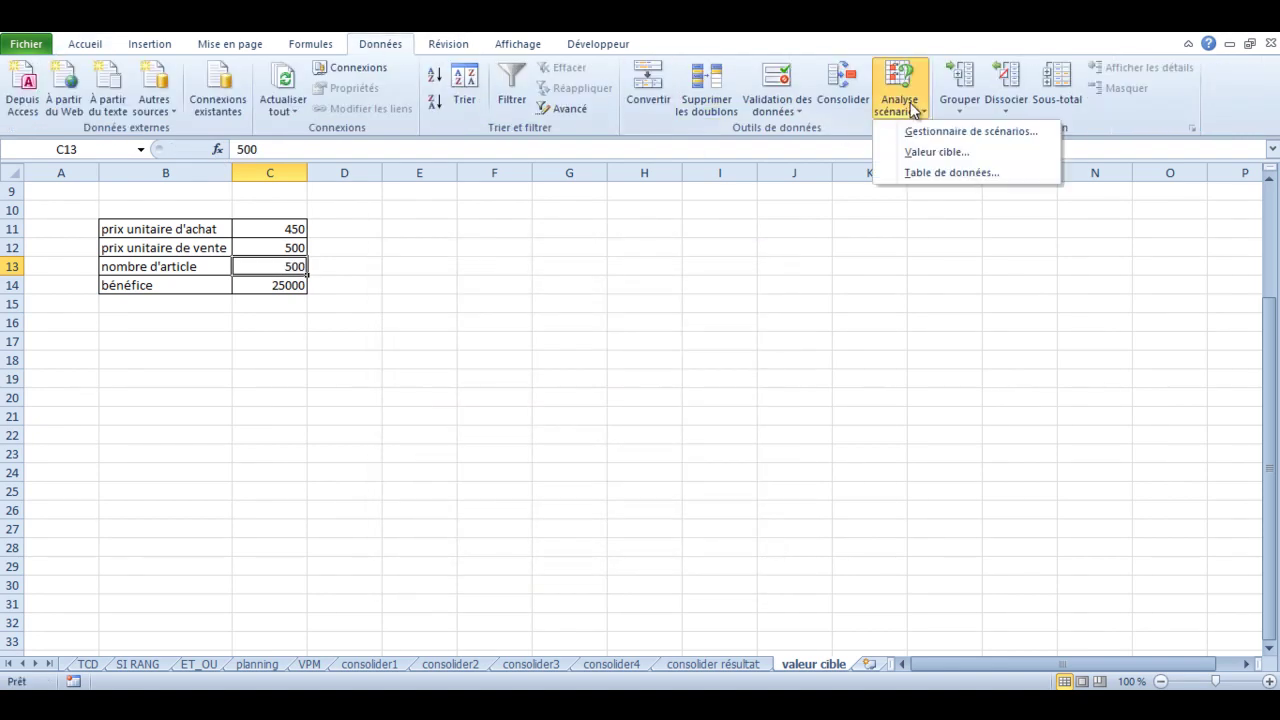
left_click(921, 152)
left_click_drag(537, 369, 490, 288)
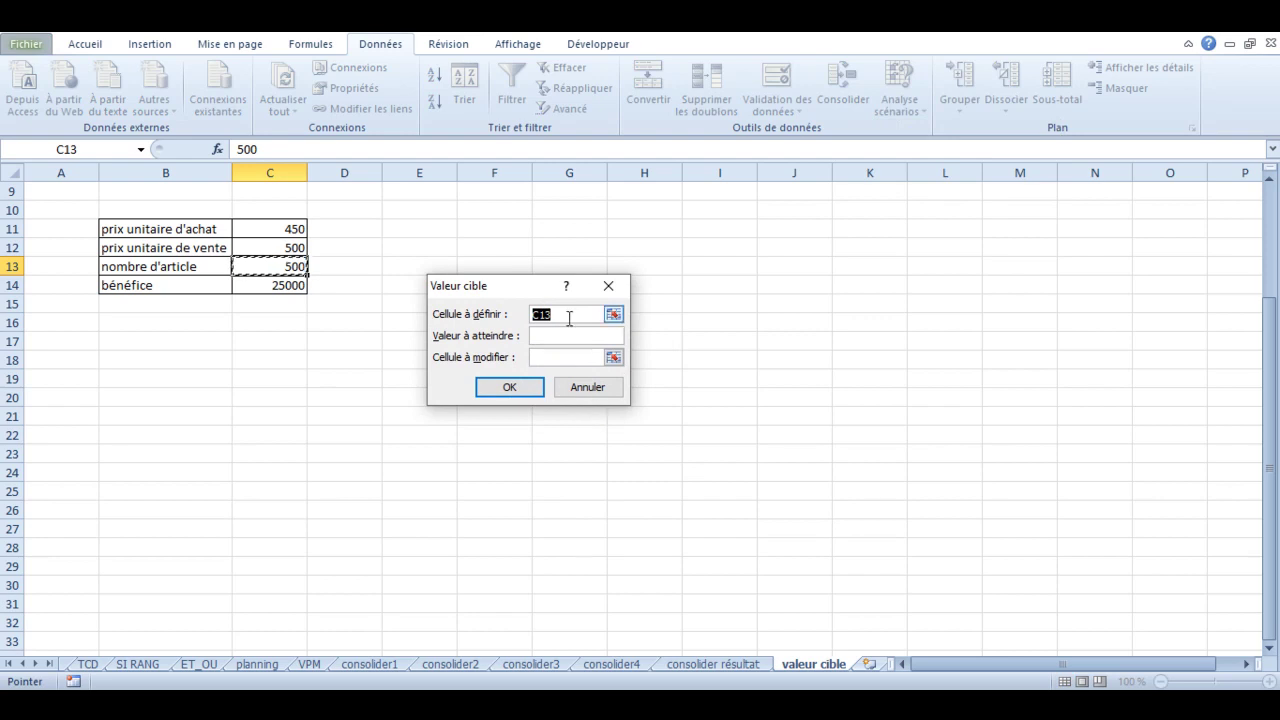
left_click(285, 285)
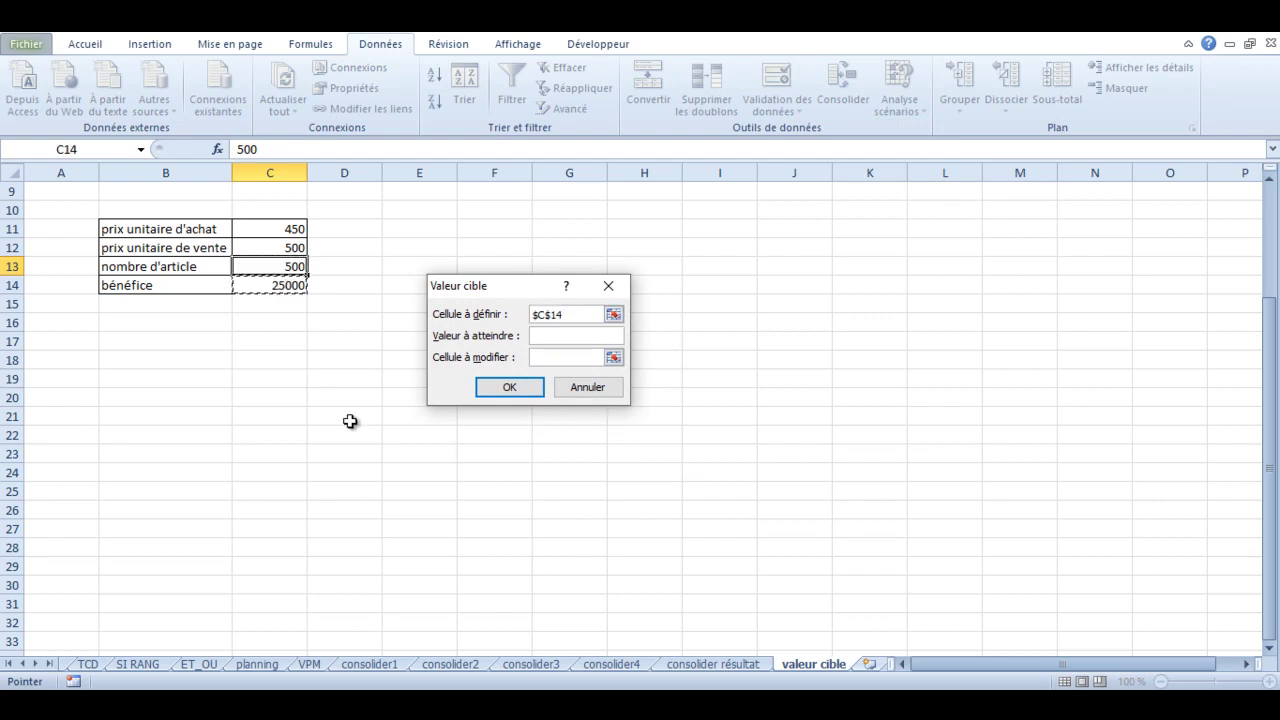
left_click(553, 335)
type("50000")
left_click(556, 357)
left_click(294, 265)
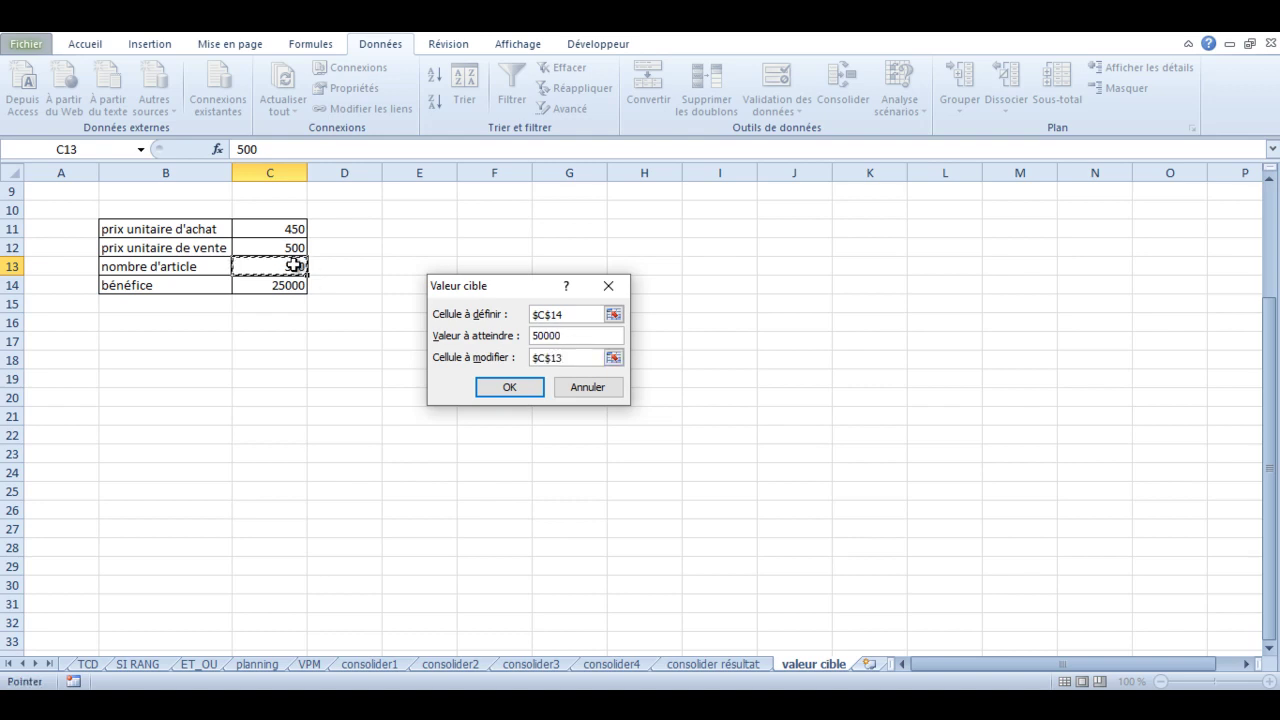
left_click(492, 386)
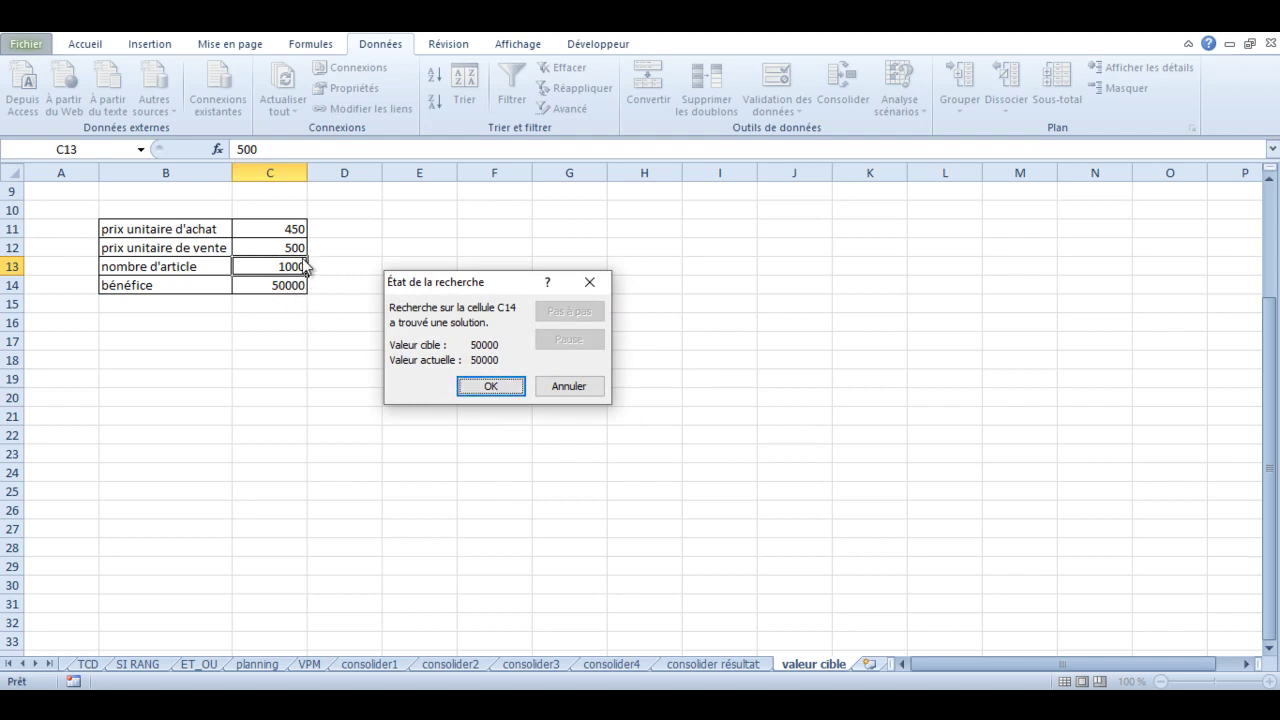
left_click(489, 387)
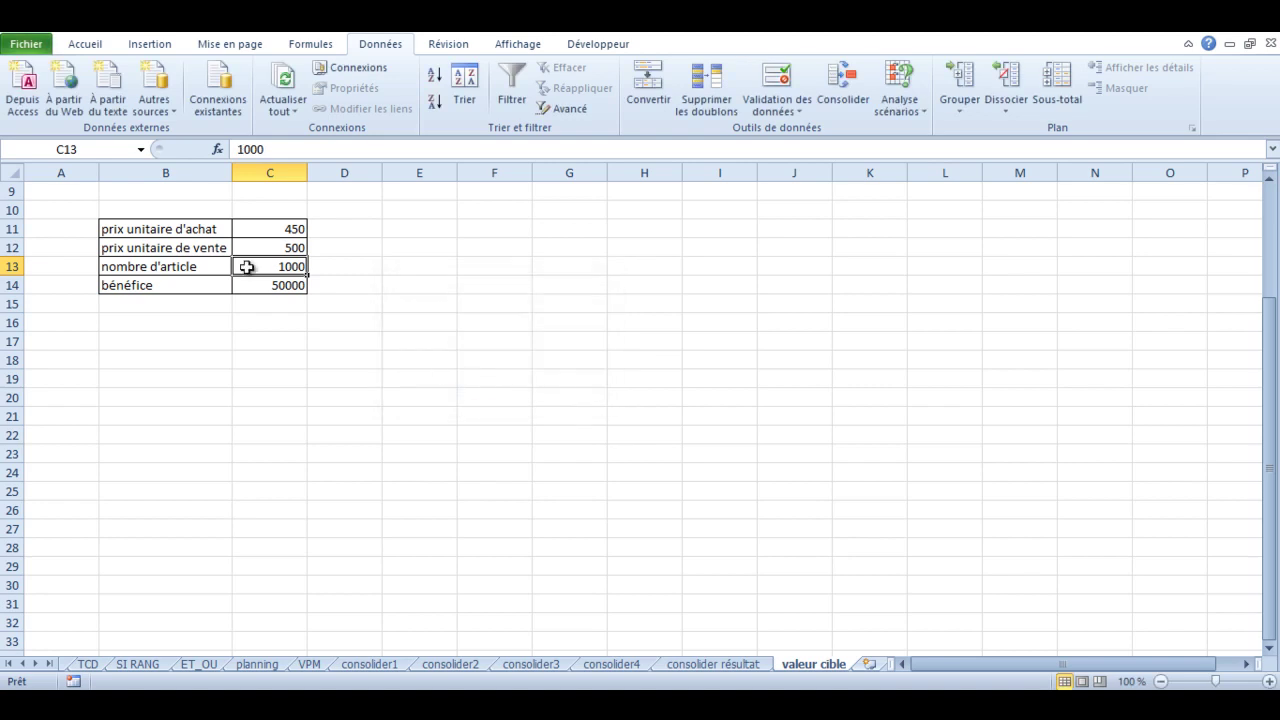